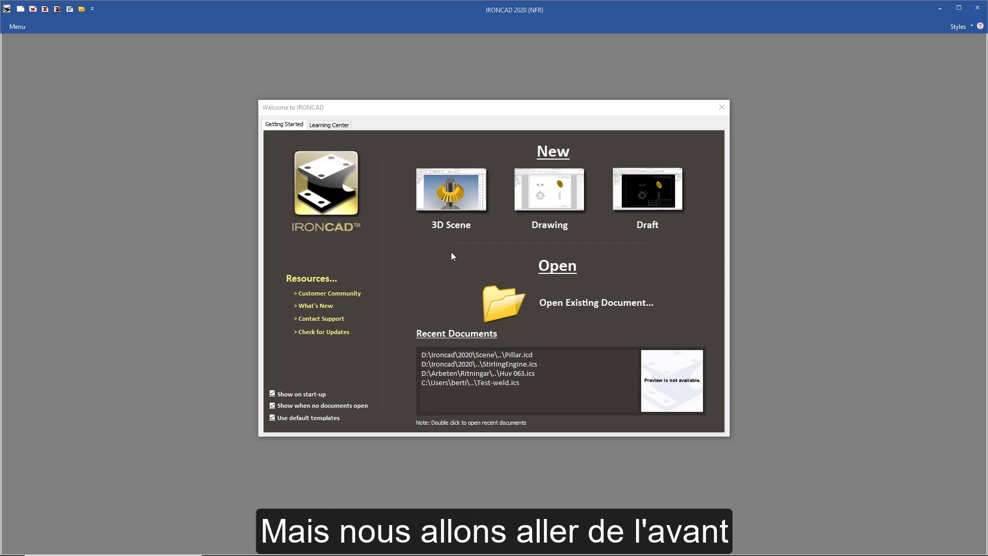
Create a new 3D scene and place an Extrude block from the Starter catalog near its centre
{"action": "left_click", "coordinate": [451, 190]}
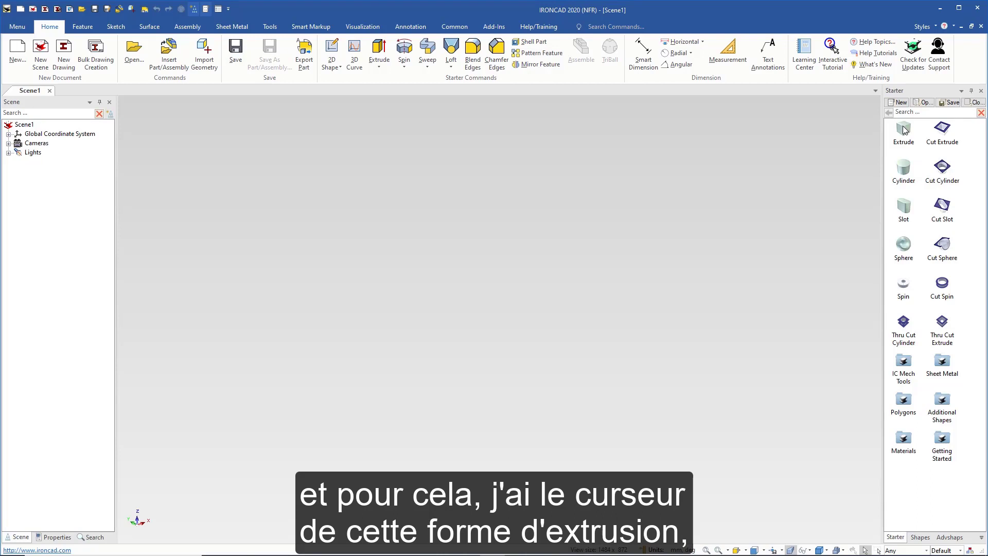
{"action": "left_click_drag", "start_coordinate": [904, 129], "coordinate": [510, 323]}
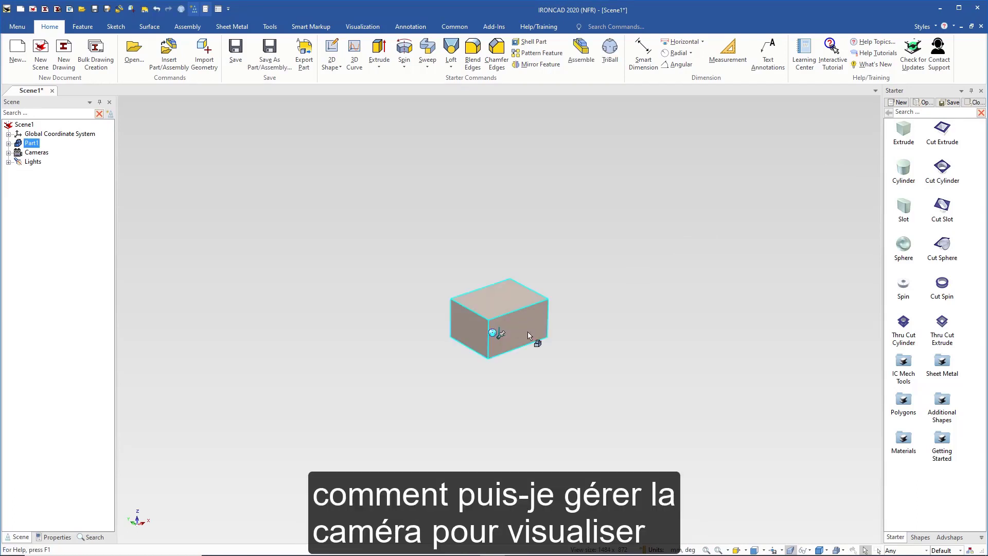
Examine the block from several angles and distances by orbiting, panning and zooming the camera
{"action": "mouse_move", "coordinate": [518, 357]}
{"action": "middle_mouse_down"}
{"action": "mouse_move", "coordinate": [468, 388]}
{"action": "mouse_move", "coordinate": [347, 370]}
{"action": "mouse_move", "coordinate": [431, 295]}
{"action": "mouse_move", "coordinate": [616, 344]}
{"action": "mouse_move", "coordinate": [798, 300]}
{"action": "mouse_move", "coordinate": [554, 329]}
{"action": "mouse_move", "coordinate": [485, 372]}
{"action": "mouse_move", "coordinate": [508, 354]}
{"action": "mouse_move", "coordinate": [510, 379]}
{"action": "mouse_move", "coordinate": [431, 388]}
{"action": "mouse_move", "coordinate": [223, 320]}
{"action": "mouse_move", "coordinate": [513, 240]}
{"action": "mouse_move", "coordinate": [617, 395]}
{"action": "mouse_move", "coordinate": [402, 319]}
{"action": "mouse_move", "coordinate": [558, 381]}
{"action": "mouse_move", "coordinate": [520, 355]}
{"action": "middle_mouse_up"}
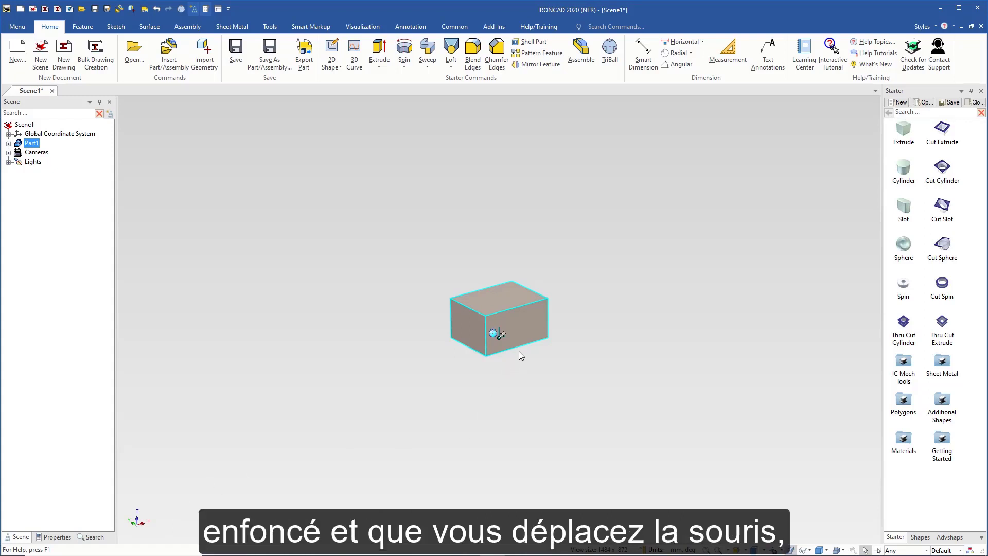
{"action": "mouse_move", "coordinate": [519, 355]}
{"action": "middle_mouse_down"}
{"action": "mouse_move", "coordinate": [516, 379]}
{"action": "mouse_move", "coordinate": [402, 399]}
{"action": "mouse_move", "coordinate": [366, 243]}
{"action": "mouse_move", "coordinate": [596, 324]}
{"action": "mouse_move", "coordinate": [535, 419]}
{"action": "mouse_move", "coordinate": [370, 342]}
{"action": "mouse_move", "coordinate": [539, 259]}
{"action": "mouse_move", "coordinate": [584, 370]}
{"action": "mouse_move", "coordinate": [496, 421]}
{"action": "mouse_move", "coordinate": [379, 317]}
{"action": "mouse_move", "coordinate": [502, 265]}
{"action": "mouse_move", "coordinate": [553, 344]}
{"action": "mouse_move", "coordinate": [538, 379]}
{"action": "mouse_move", "coordinate": [503, 388]}
{"action": "mouse_move", "coordinate": [432, 355]}
{"action": "mouse_move", "coordinate": [457, 236]}
{"action": "mouse_move", "coordinate": [589, 333]}
{"action": "mouse_move", "coordinate": [521, 389]}
{"action": "mouse_move", "coordinate": [487, 370]}
{"action": "mouse_move", "coordinate": [511, 360]}
{"action": "middle_mouse_up"}
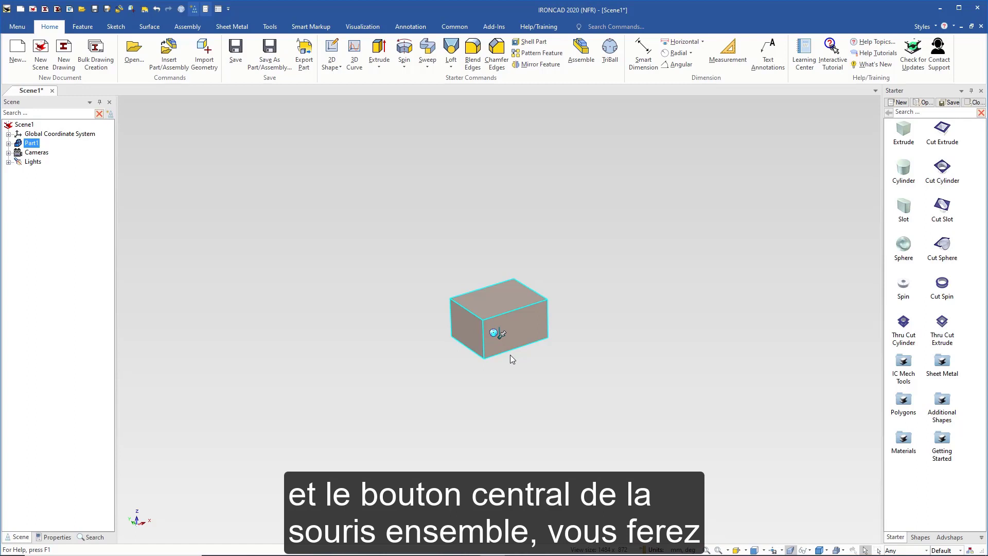
{"action": "middle_click_drag", "start_coordinate": [511, 355], "coordinate": [536, 361], "text": "shift"}
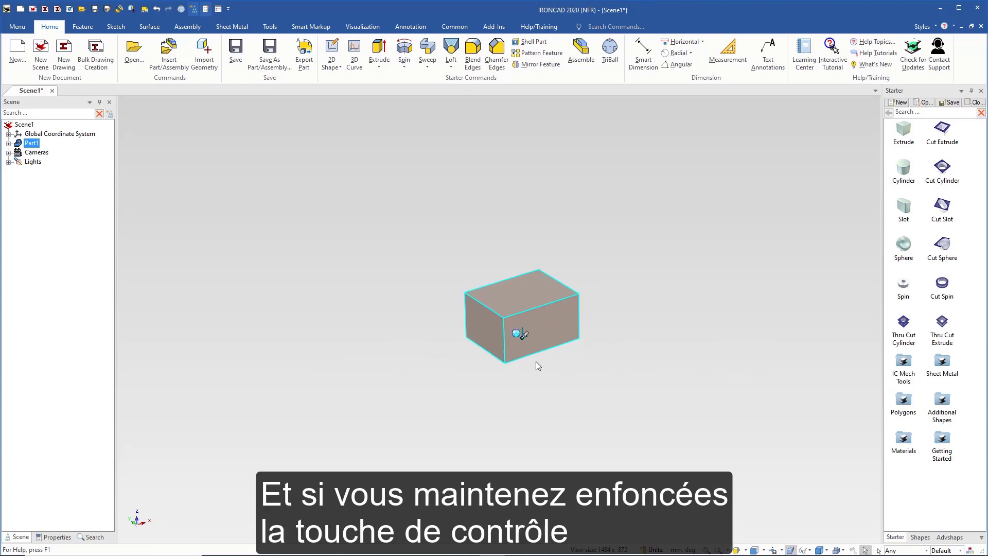
{"action": "middle_click_drag", "start_coordinate": [539, 361], "coordinate": [535, 307]}
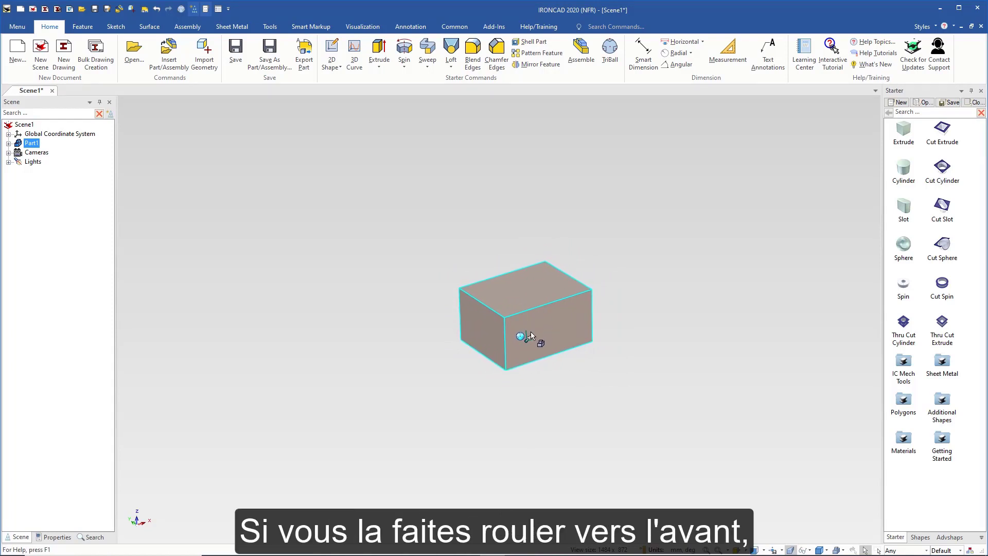
{"action": "scroll", "coordinate": [536, 332], "scroll_direction": "up", "scroll_amount": 4}
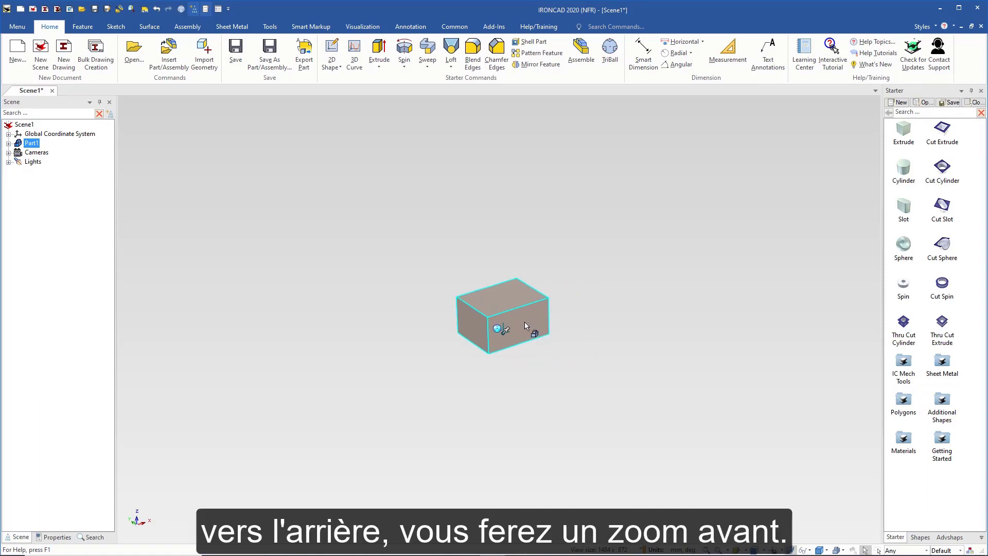
{"action": "scroll", "coordinate": [494, 333], "scroll_direction": "down", "scroll_amount": 5}
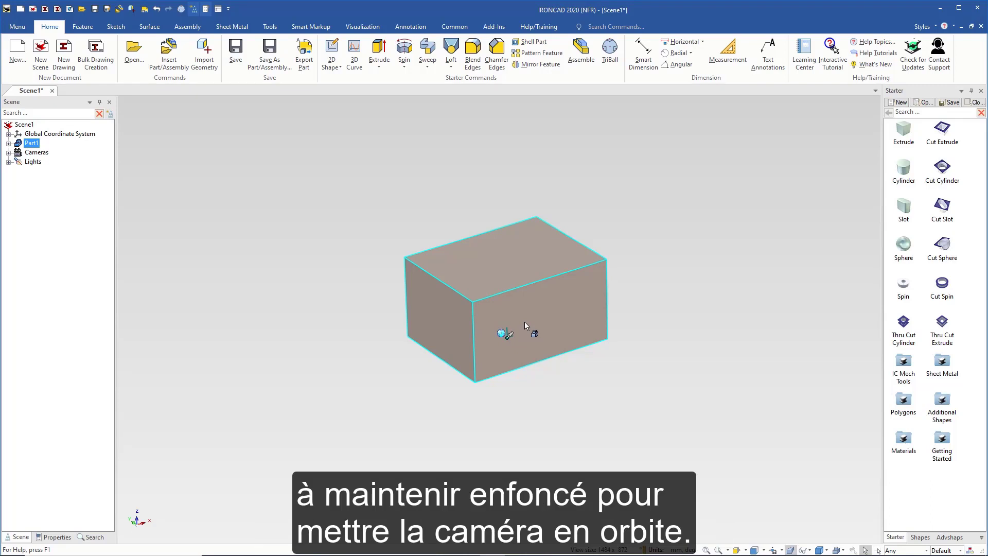
{"action": "mouse_move", "coordinate": [526, 325]}
{"action": "middle_mouse_down"}
{"action": "mouse_move", "coordinate": [523, 358]}
{"action": "mouse_move", "coordinate": [620, 316]}
{"action": "mouse_move", "coordinate": [397, 292]}
{"action": "mouse_move", "coordinate": [589, 375]}
{"action": "mouse_move", "coordinate": [525, 342]}
{"action": "mouse_move", "coordinate": [534, 331]}
{"action": "mouse_move", "coordinate": [526, 322]}
{"action": "middle_mouse_up"}
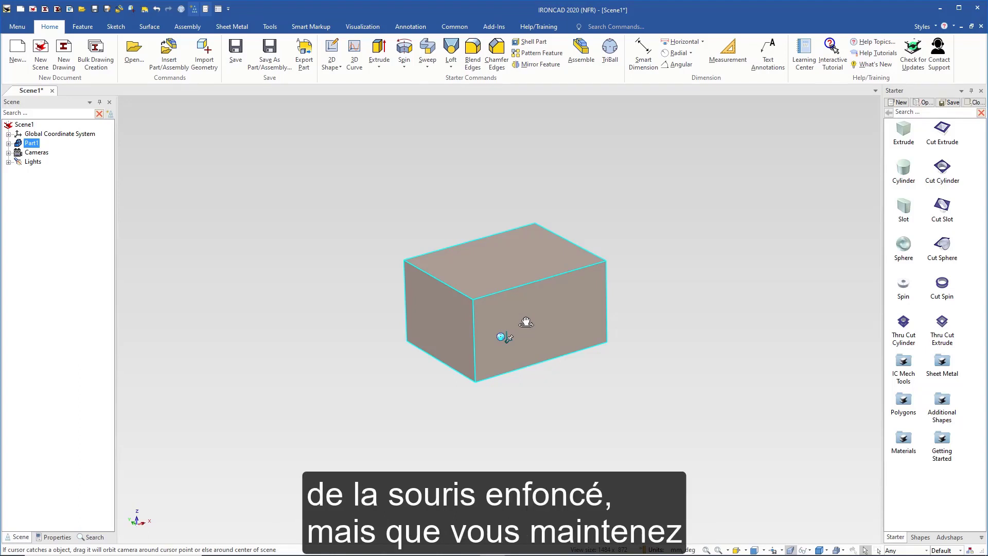
{"action": "middle_click_drag", "start_coordinate": [523, 322], "coordinate": [493, 311], "text": "shift"}
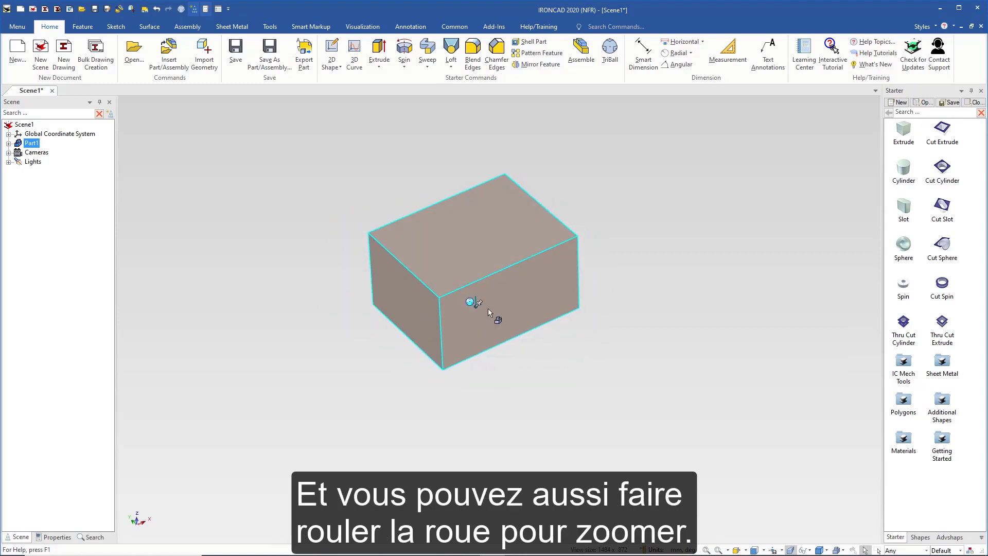
{"action": "scroll", "coordinate": [488, 309], "scroll_direction": "down", "scroll_amount": 5}
{"action": "scroll", "coordinate": [488, 309], "scroll_direction": "up", "scroll_amount": 5}
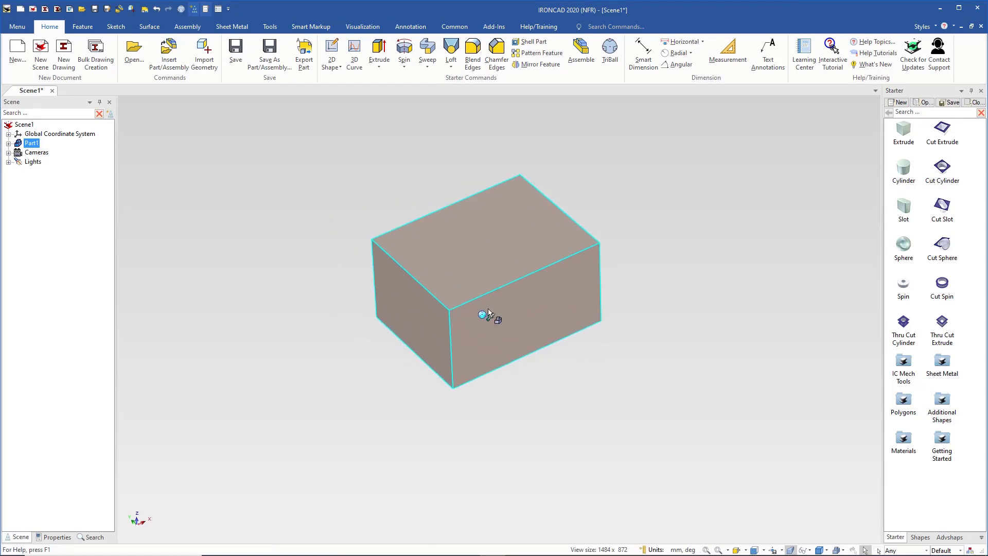
{"action": "middle_click_drag", "start_coordinate": [488, 308], "coordinate": [486, 282]}
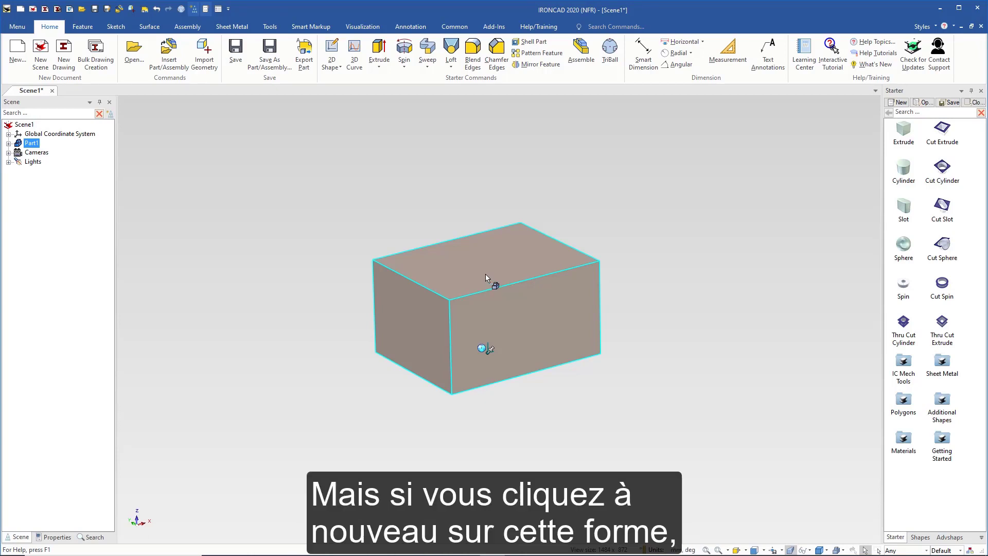
Resize the block freehand with its shape handles to about 61 mm wide and about 68 mm long
{"action": "left_click", "coordinate": [486, 278]}
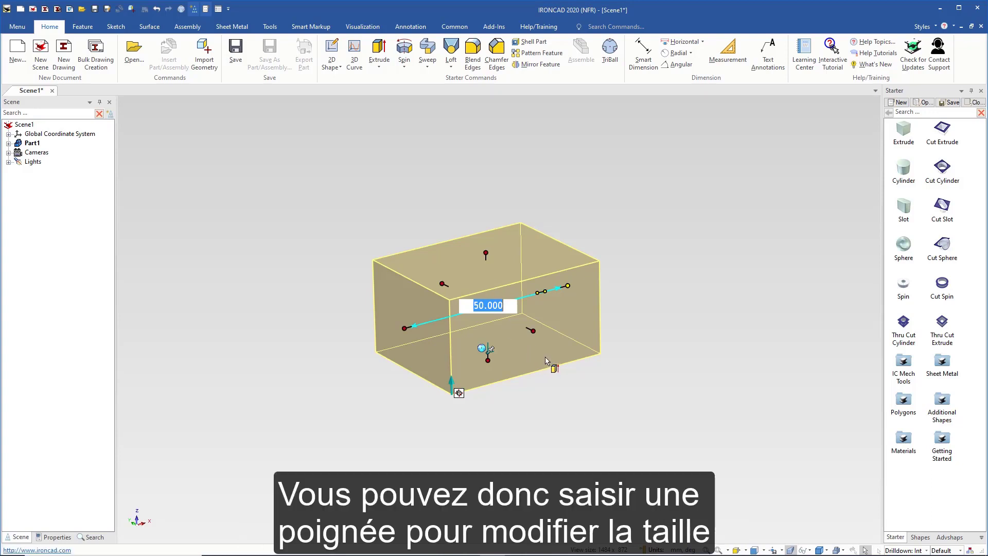
{"action": "left_click", "coordinate": [534, 331]}
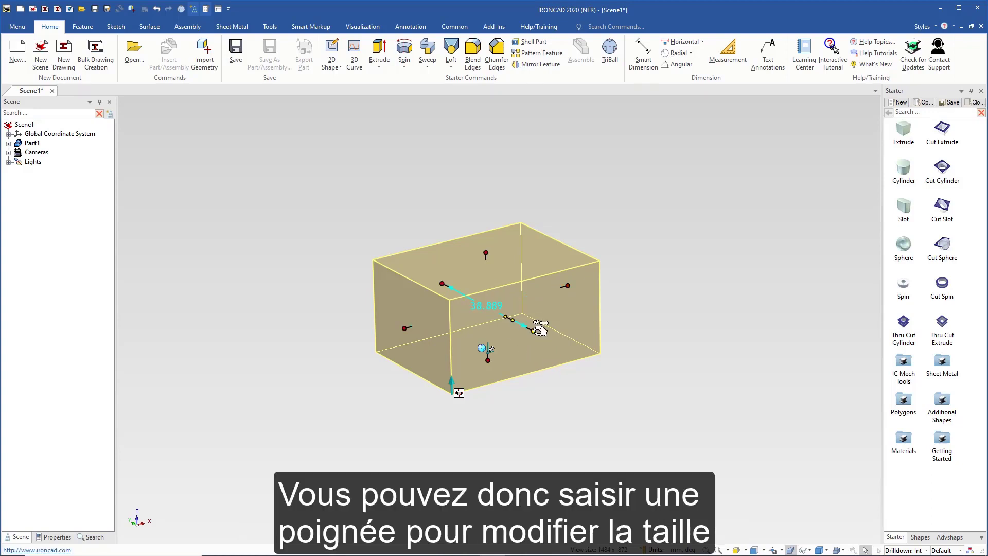
{"action": "left_click_drag", "start_coordinate": [534, 331], "coordinate": [542, 376]}
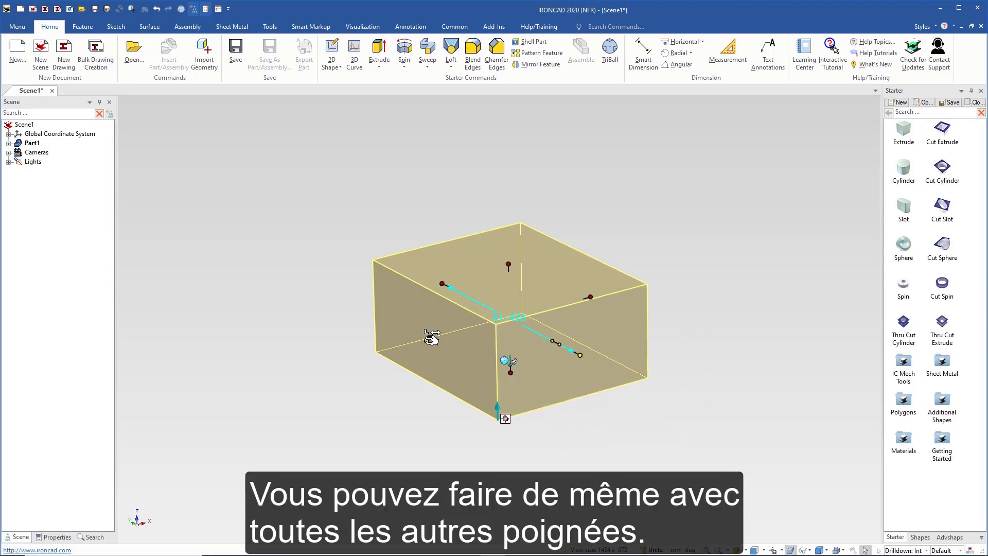
{"action": "left_click_drag", "start_coordinate": [431, 337], "coordinate": [363, 370]}
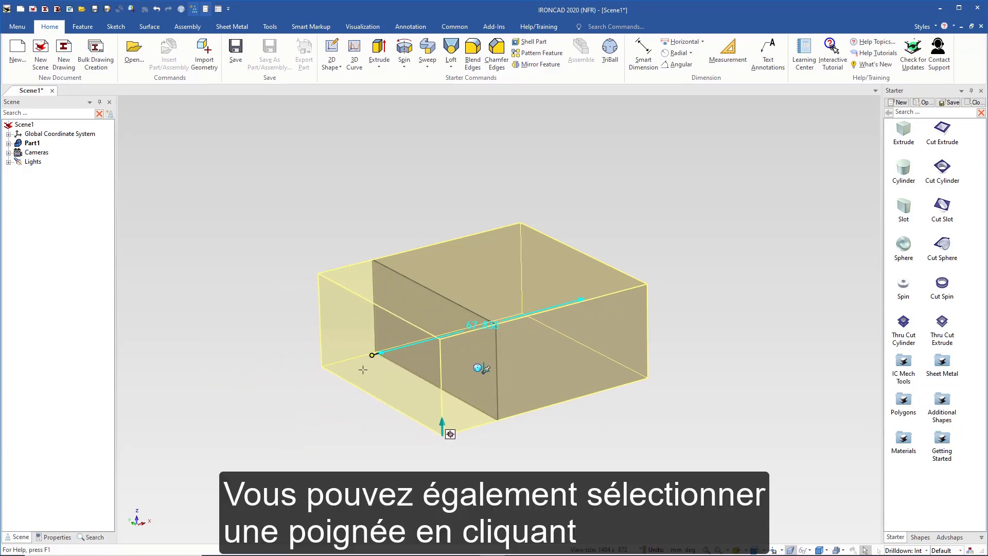
Set the block's width and length to 100 mm each and its height to 30 mm
{"action": "left_click", "coordinate": [557, 360]}
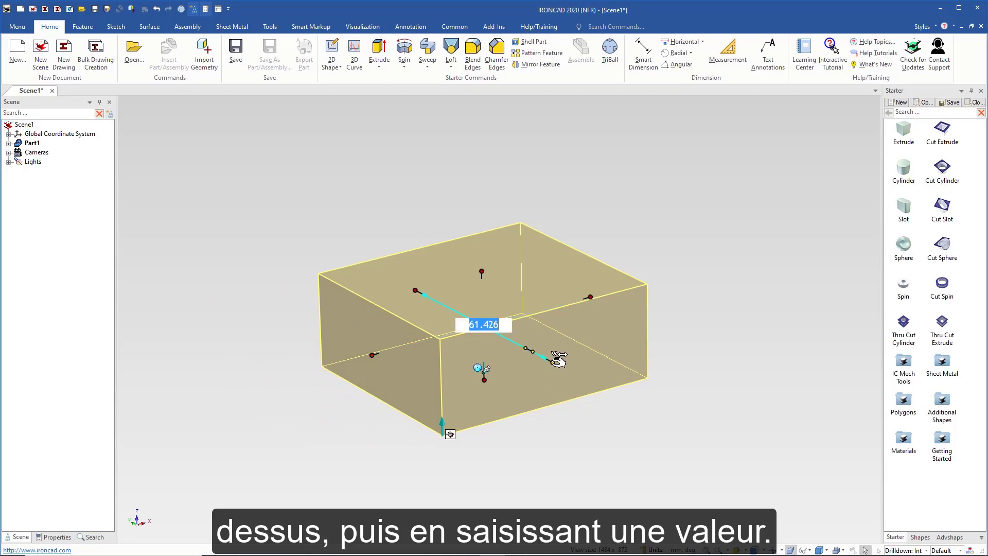
{"action": "type", "text": "10"}
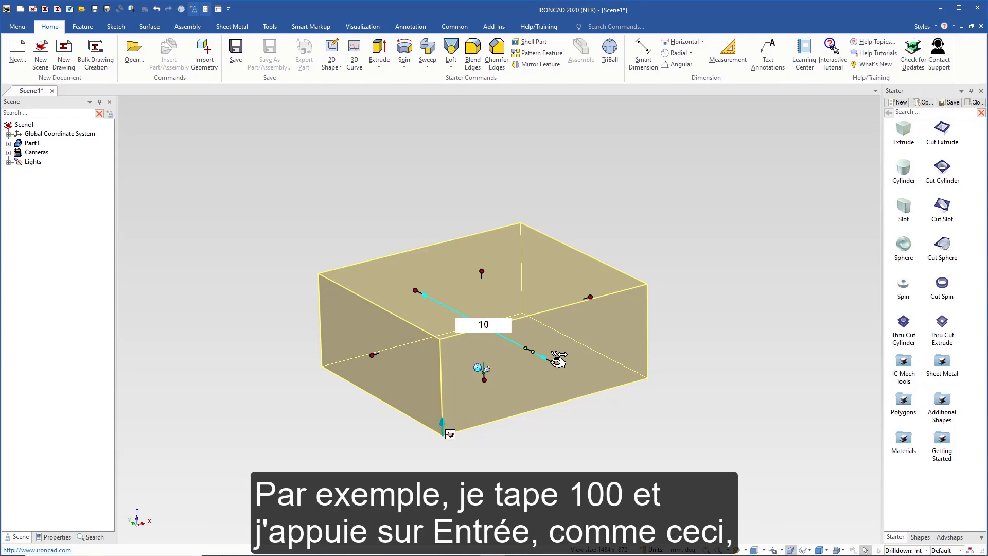
{"action": "type", "text": "0"}
{"action": "key", "text": "Return"}
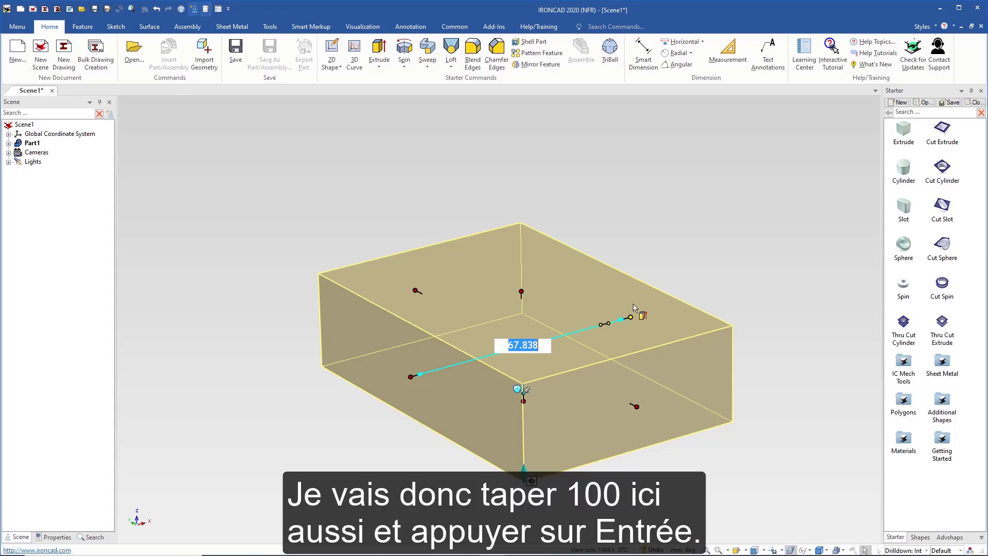
{"action": "type", "text": "100"}
{"action": "key", "text": "Return"}
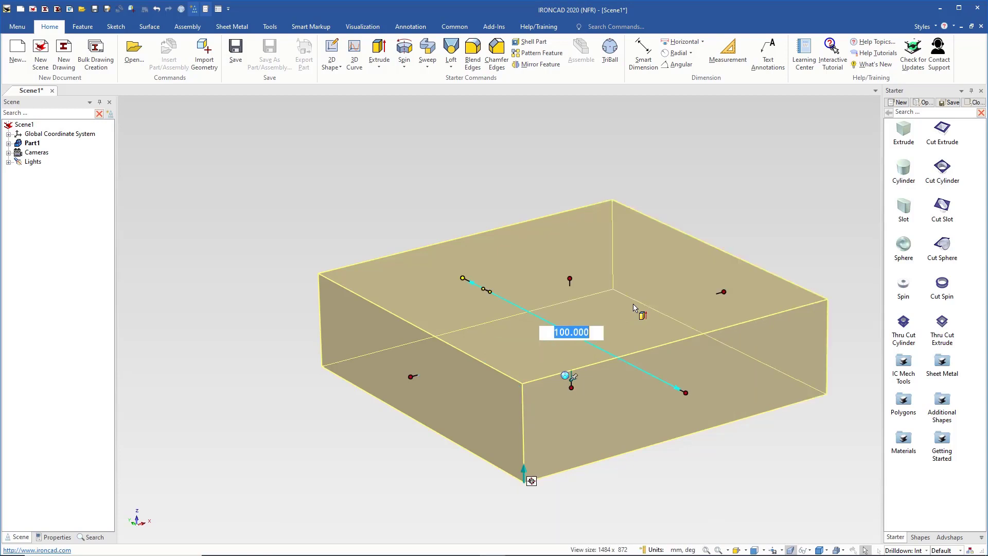
{"action": "left_click", "coordinate": [570, 278]}
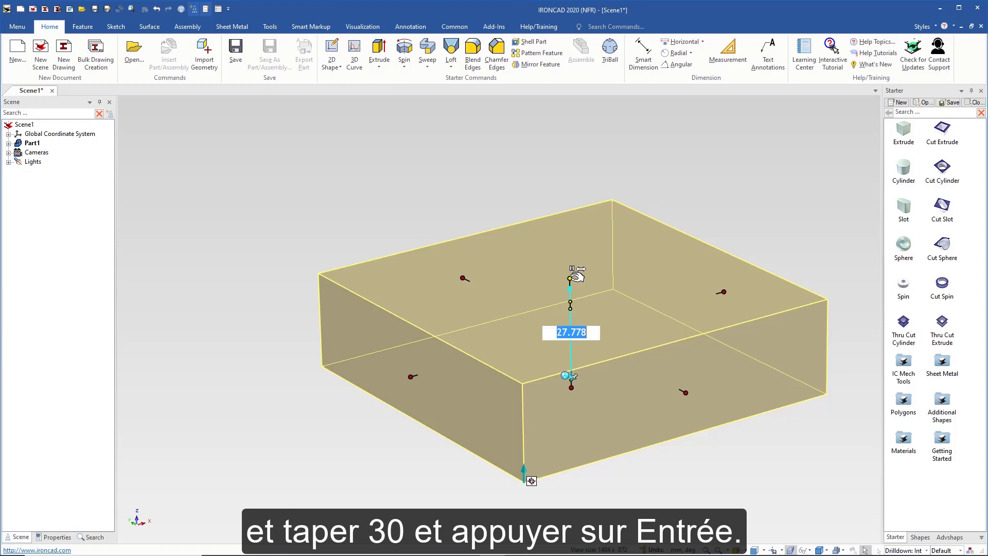
{"action": "type", "text": "30"}
{"action": "key", "text": "Return"}
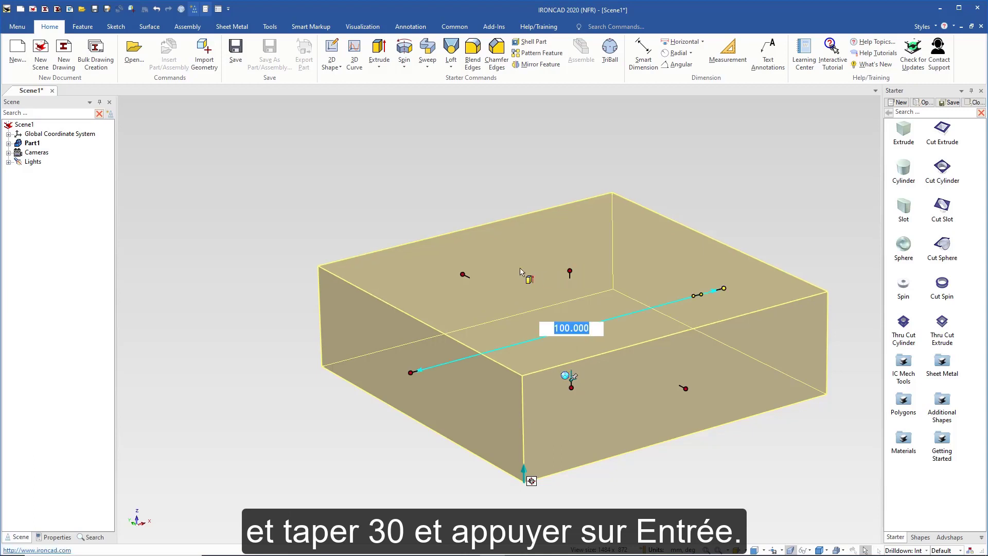
{"action": "left_click", "coordinate": [265, 215]}
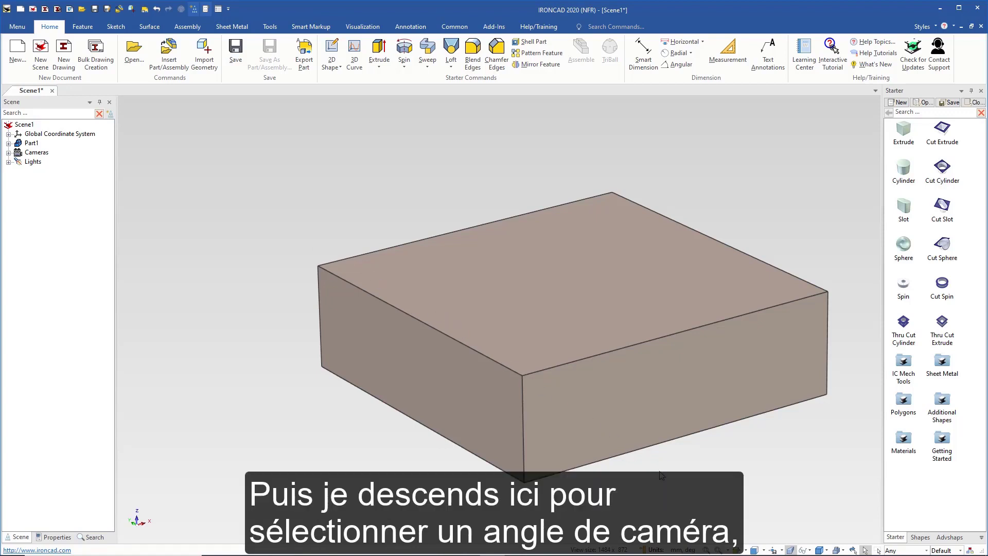
Add a Cylinder at the centre of the block's upper face and set its diameter to 50 mm
{"action": "left_click", "coordinate": [765, 549]}
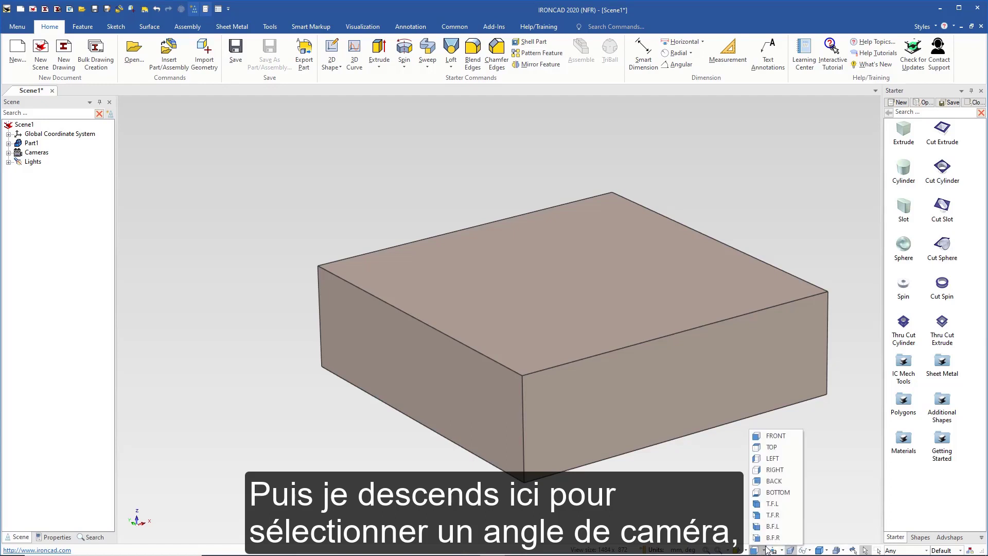
{"action": "left_click", "coordinate": [772, 516]}
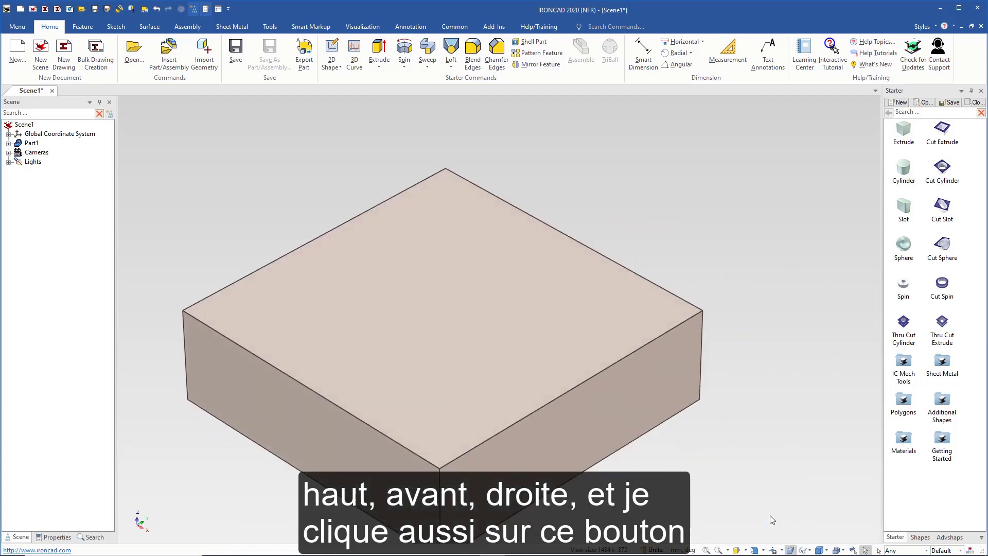
{"action": "left_click", "coordinate": [707, 550]}
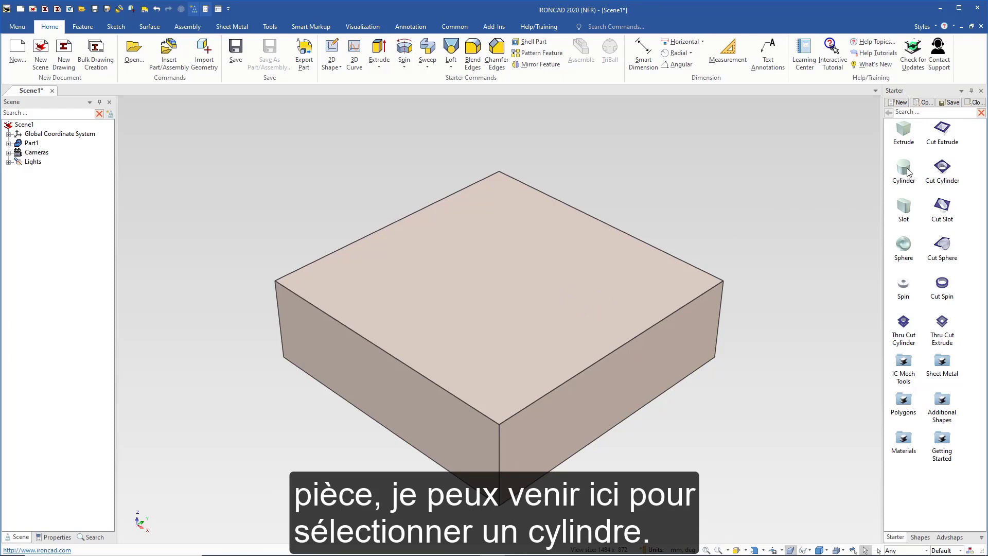
{"action": "left_click_drag", "start_coordinate": [907, 171], "coordinate": [500, 284]}
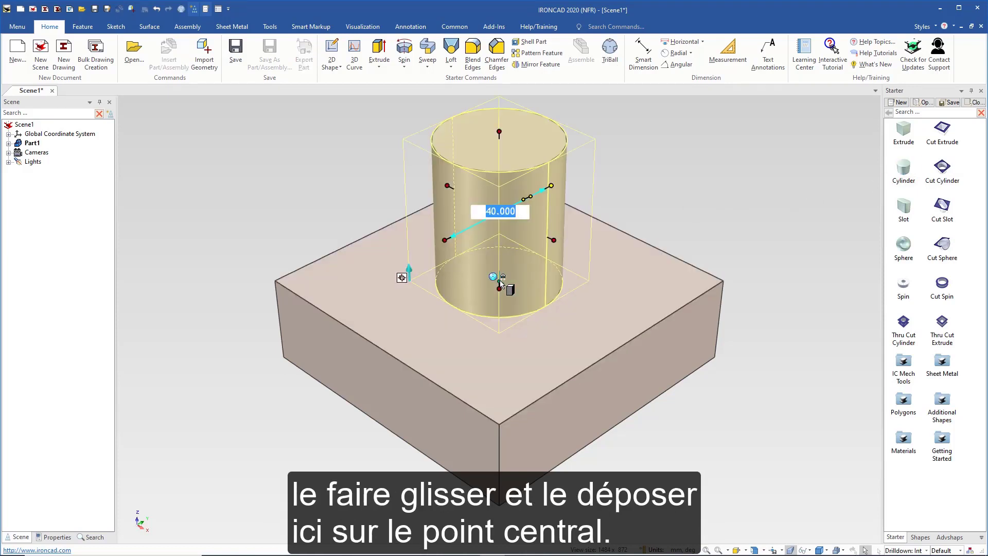
{"action": "type", "text": "50"}
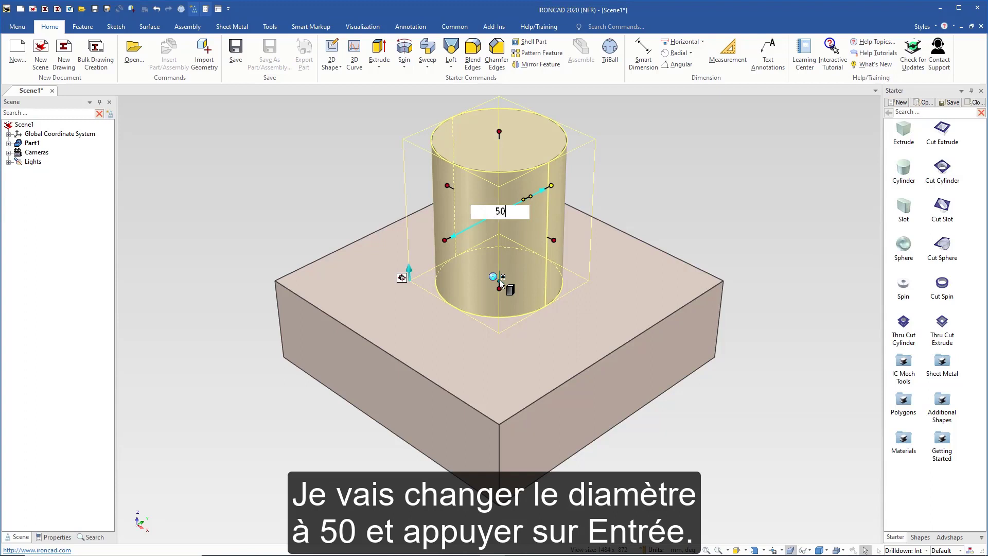
{"action": "key", "text": "Return"}
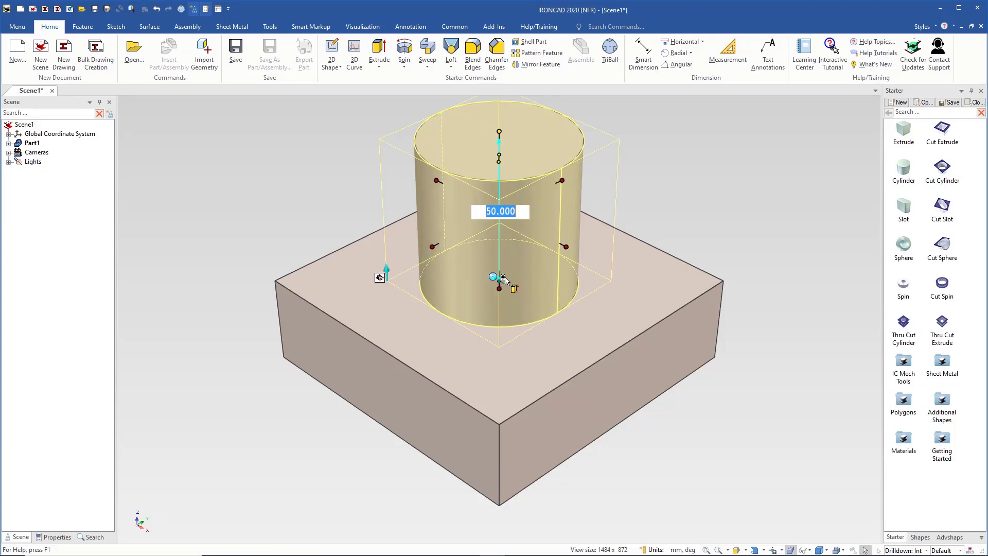
{"action": "left_click", "coordinate": [675, 220]}
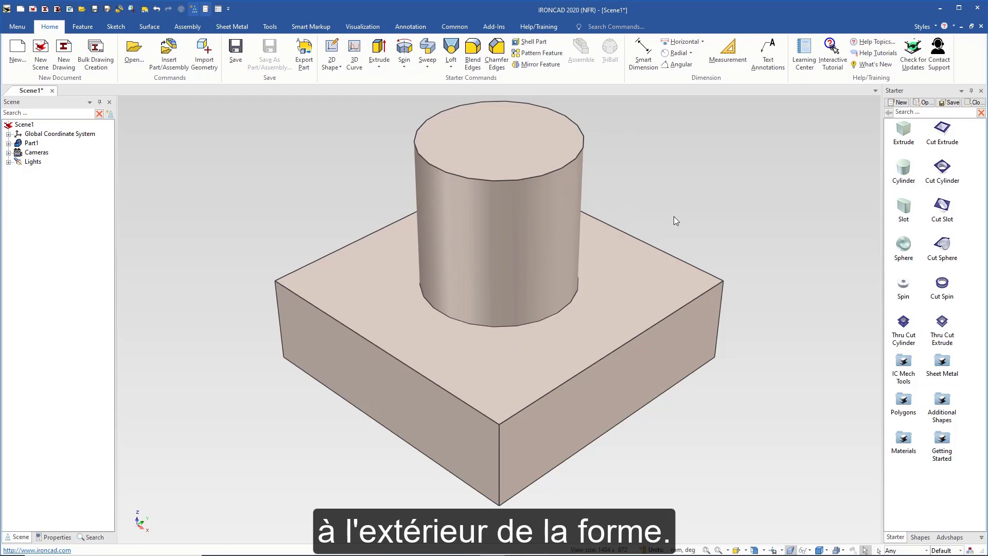
Place a 40 mm diameter Cut Cylinder at the centre of the cylinder's upper face and extend it through to the block's underside
{"action": "left_click", "coordinate": [706, 550]}
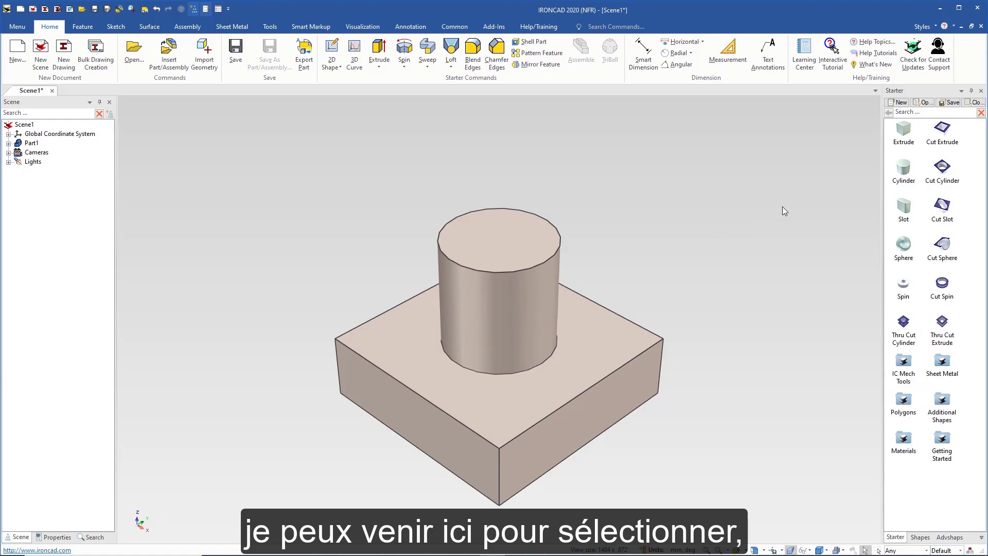
{"action": "left_click", "coordinate": [945, 170]}
{"action": "left_click_drag", "start_coordinate": [945, 171], "coordinate": [499, 240]}
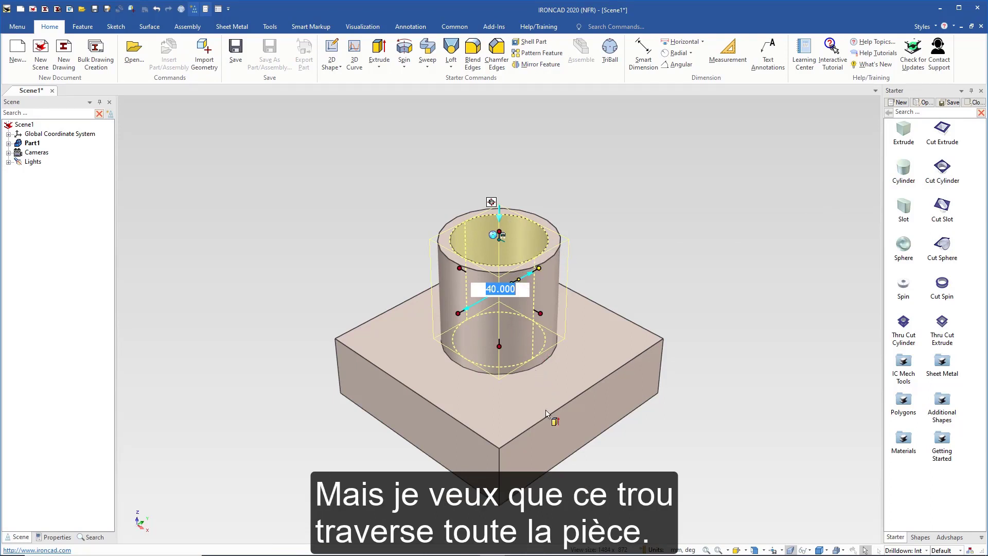
{"action": "middle_click_drag", "start_coordinate": [558, 435], "coordinate": [548, 136]}
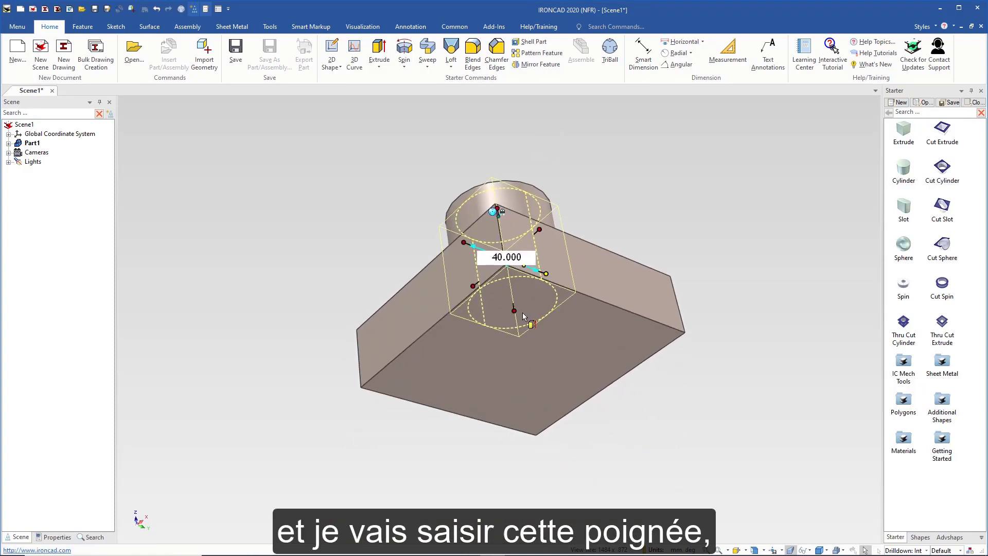
{"action": "left_click_drag", "start_coordinate": [519, 309], "coordinate": [601, 344]}
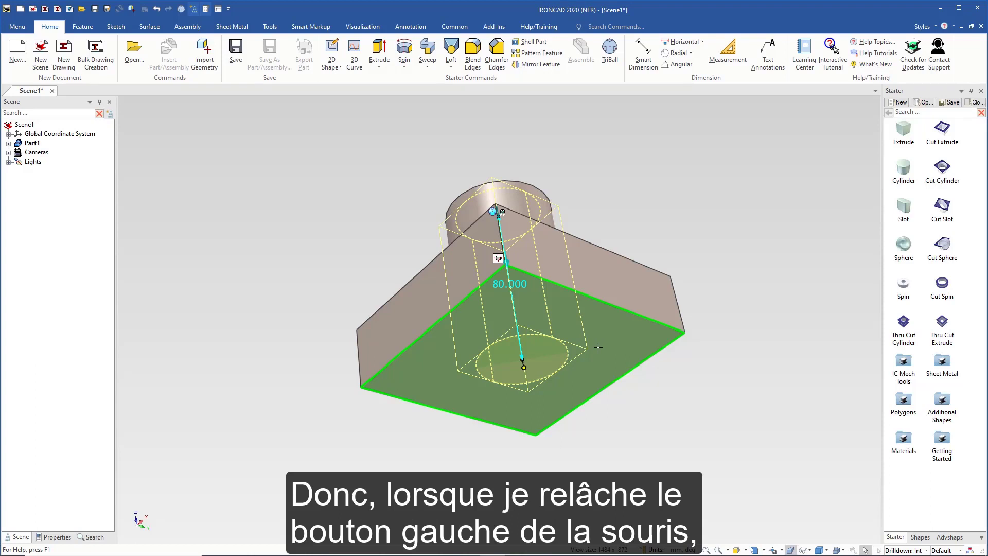
{"action": "left_click_drag", "start_coordinate": [598, 347], "coordinate": [597, 348]}
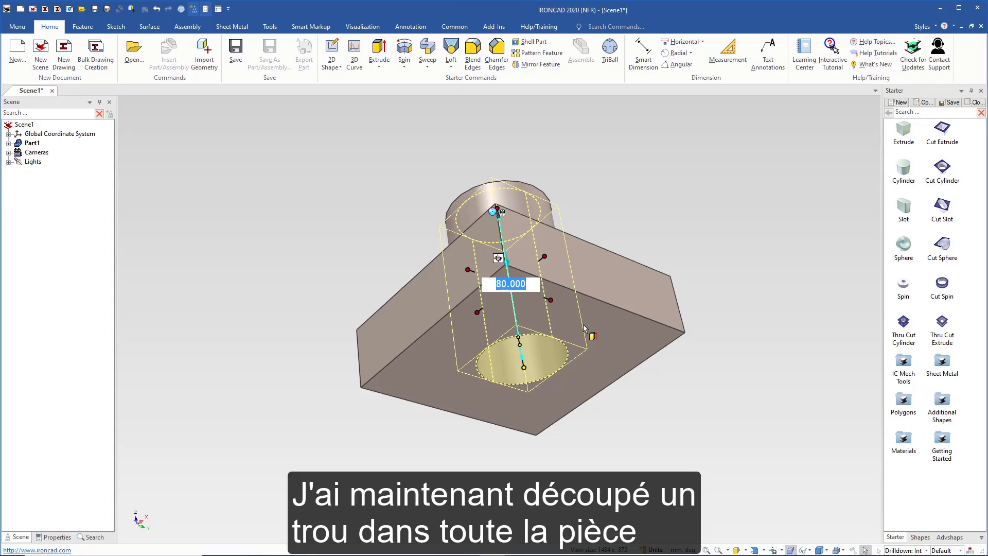
Place a Cut Extrude on the block's upper face beside the cylinder and stretch it past the block's corner and to its underside, 30 mm deep
{"action": "middle_click_drag", "start_coordinate": [528, 244], "coordinate": [545, 228]}
{"action": "middle_click_drag", "start_coordinate": [551, 174], "coordinate": [541, 337], "text": "shift"}
{"action": "left_click", "coordinate": [678, 253]}
{"action": "scroll", "coordinate": [551, 393], "scroll_direction": "down", "scroll_amount": 1}
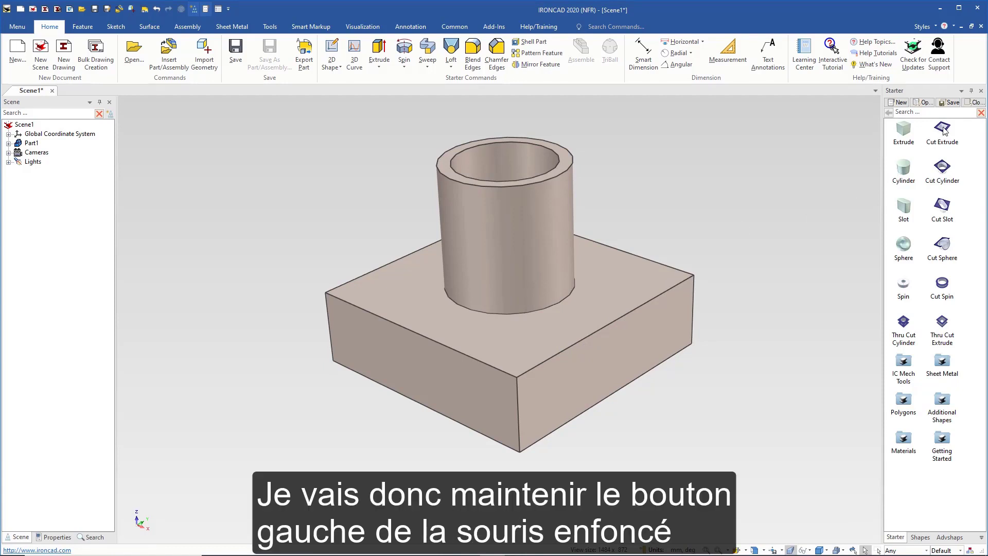
{"action": "left_click_drag", "start_coordinate": [904, 167], "coordinate": [554, 336]}
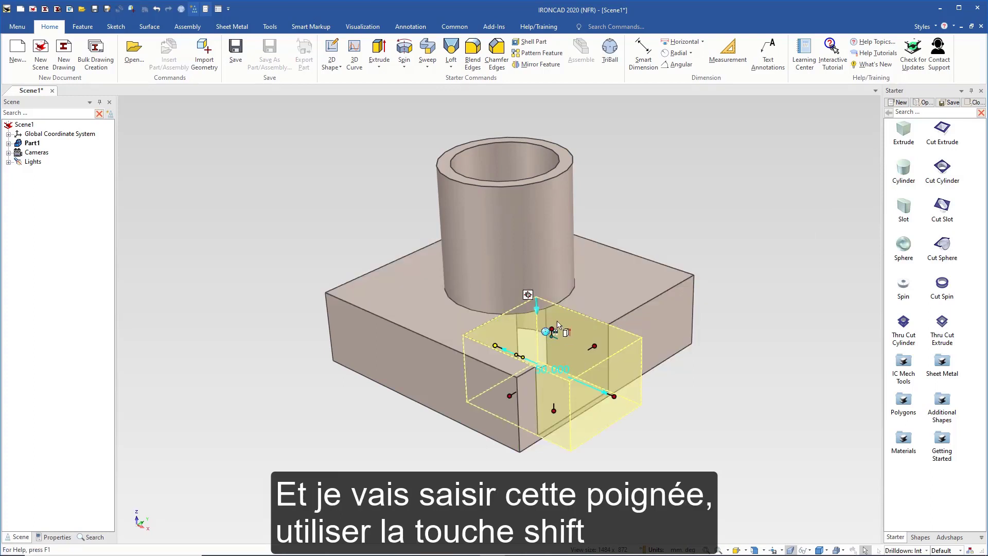
{"action": "left_click_drag", "start_coordinate": [496, 395], "coordinate": [392, 346], "text": "shift"}
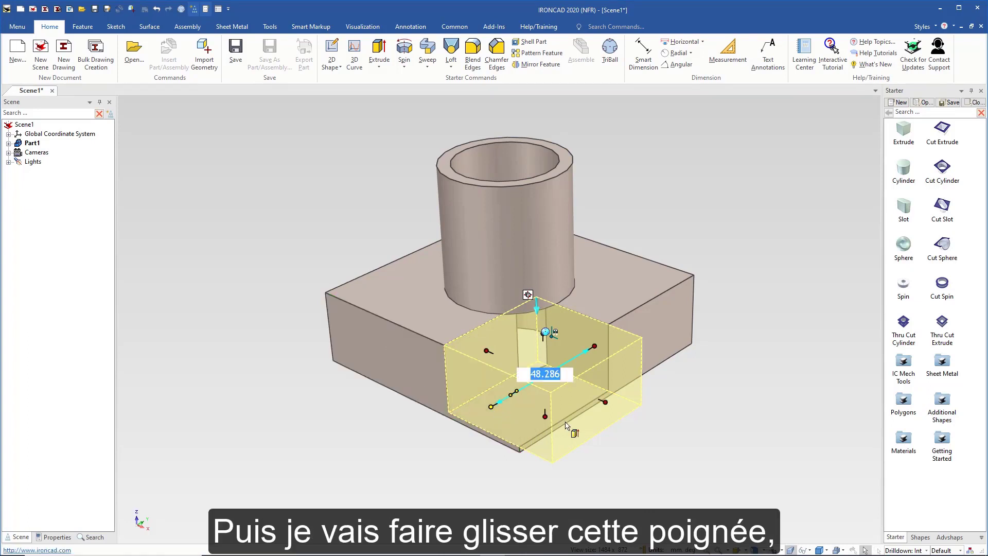
{"action": "left_click_drag", "start_coordinate": [549, 410], "coordinate": [661, 365], "text": "shift"}
Hide the cut's value box and extend the cut to 100 mm long, across the full block
{"action": "middle_click_drag", "start_coordinate": [621, 506], "coordinate": [443, 515]}
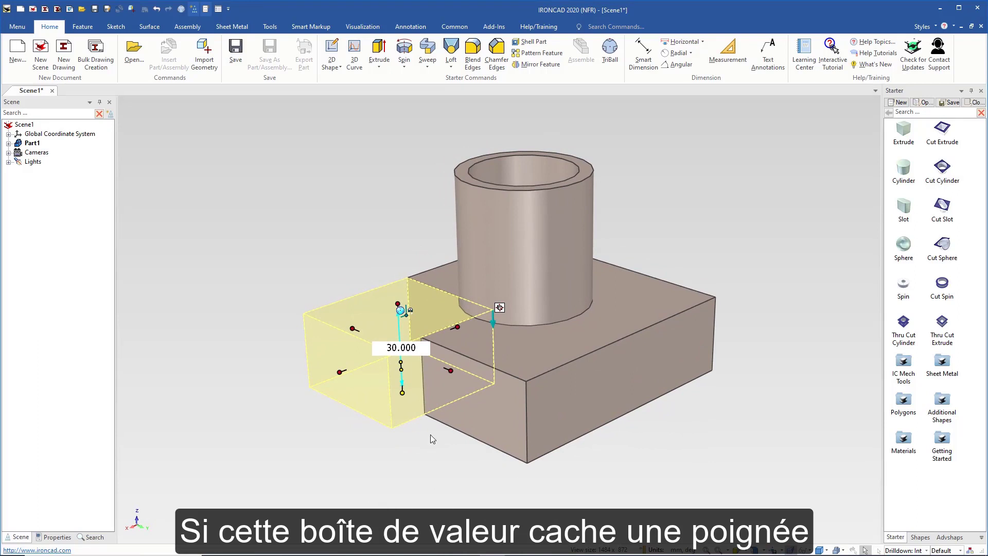
{"action": "left_click", "coordinate": [402, 384]}
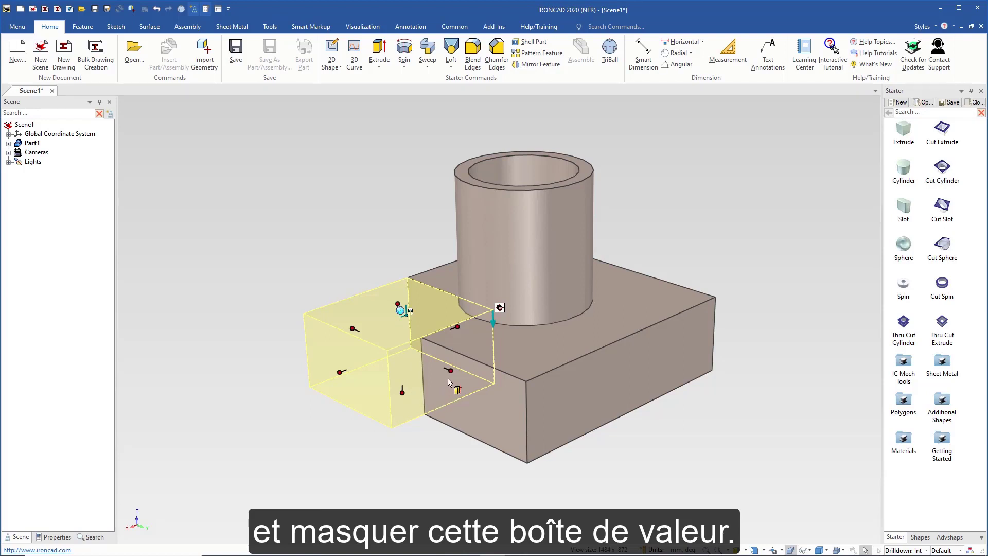
{"action": "left_click_drag", "start_coordinate": [453, 377], "coordinate": [604, 392]}
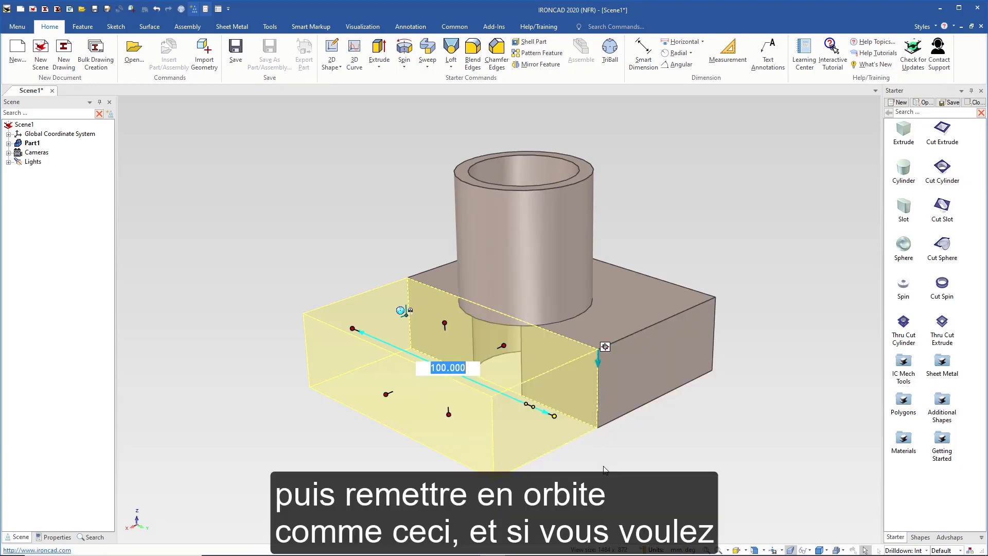
{"action": "middle_click_drag", "start_coordinate": [606, 469], "coordinate": [439, 486]}
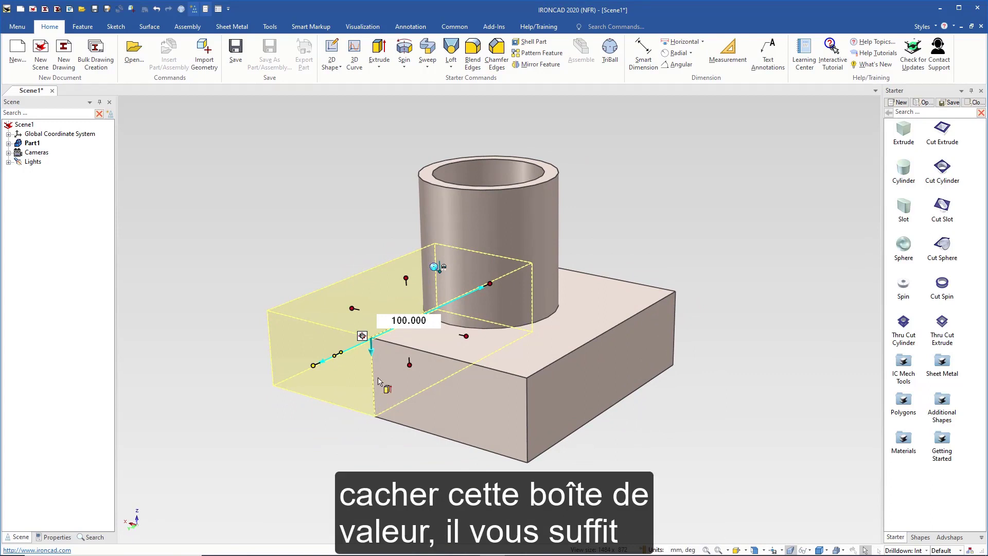
Widen the cut to about 65 mm into the cylinder and raise it to 80 mm high, level with the cylinder's upper face
{"action": "left_click", "coordinate": [314, 365]}
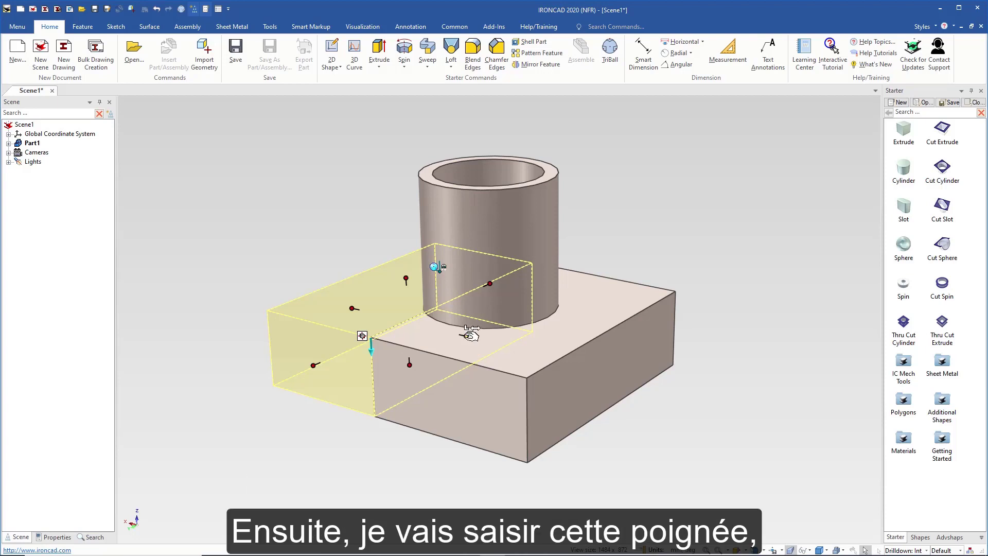
{"action": "left_click_drag", "start_coordinate": [469, 334], "coordinate": [470, 189]}
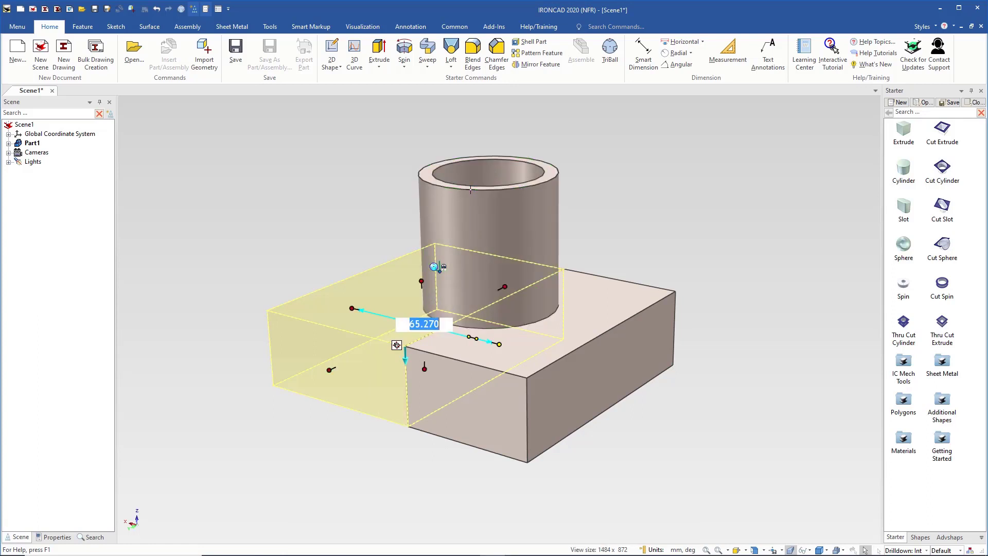
{"action": "left_click_drag", "start_coordinate": [421, 282], "coordinate": [450, 185]}
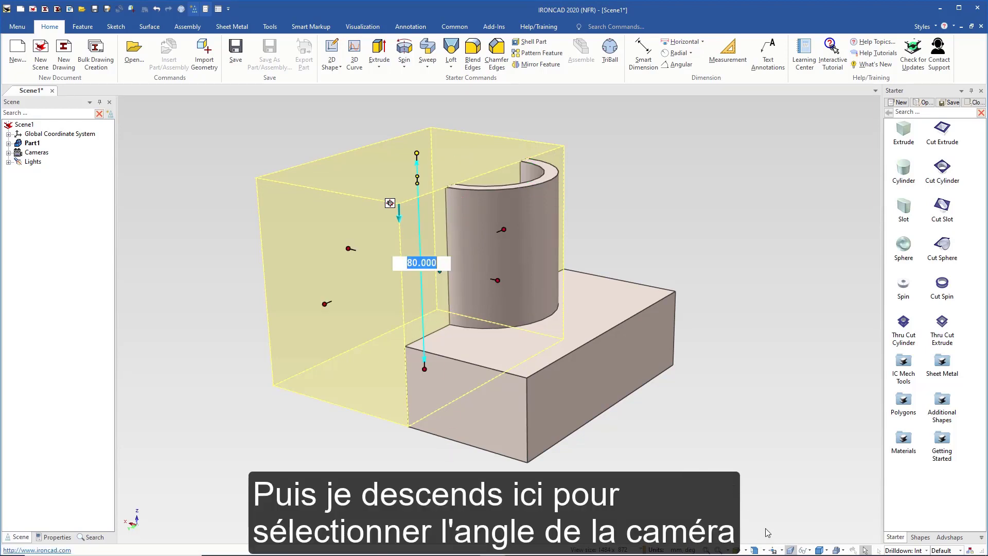
Set the camera to the T.F.R. view, fit the scene and deselect the cut to inspect the sectioned part
{"action": "left_click", "coordinate": [763, 550]}
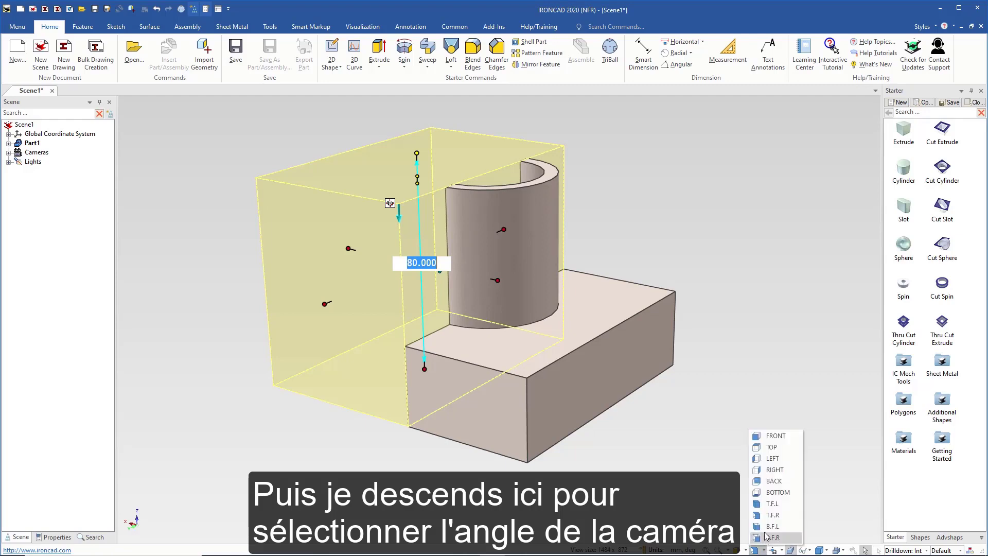
{"action": "left_click", "coordinate": [770, 520]}
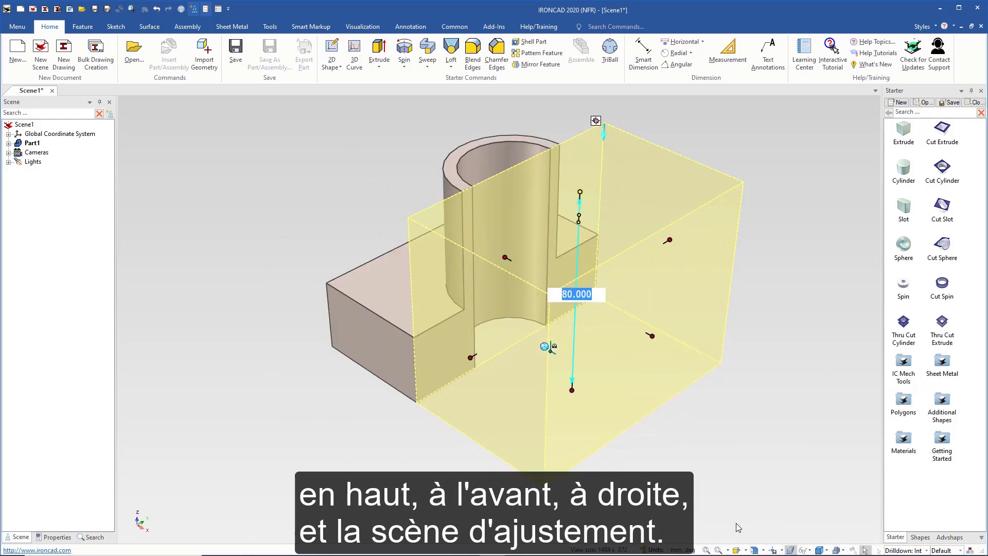
{"action": "left_click", "coordinate": [705, 550]}
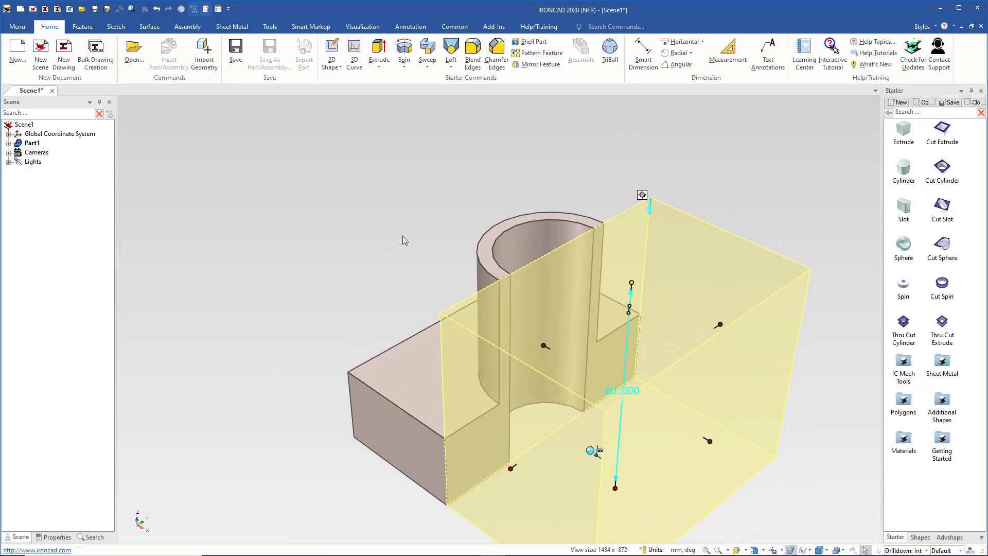
{"action": "left_click", "coordinate": [355, 204]}
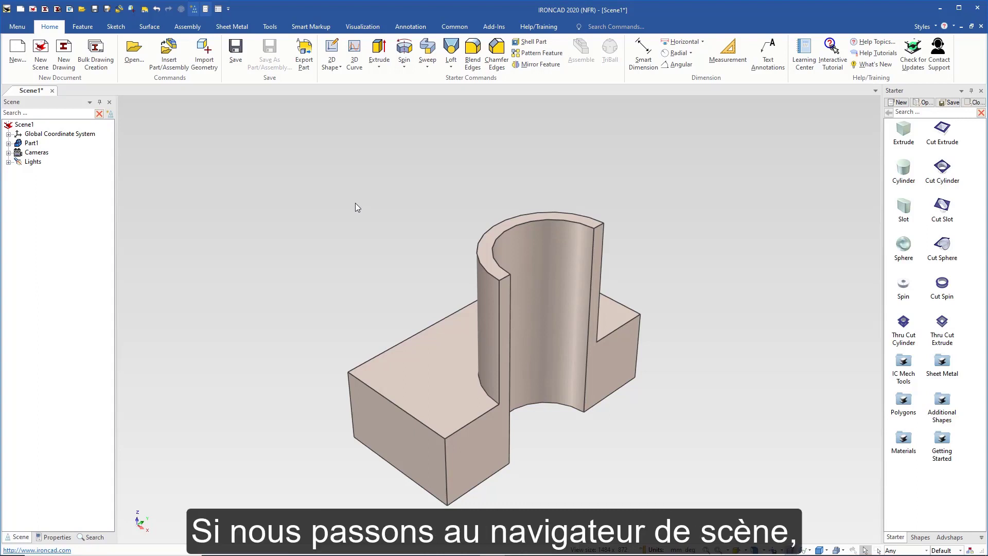
Expand Part1 in the scene browser and examine its Block, Cylinder, H Cylinder and H Block shapes one by one
{"action": "left_click", "coordinate": [8, 143]}
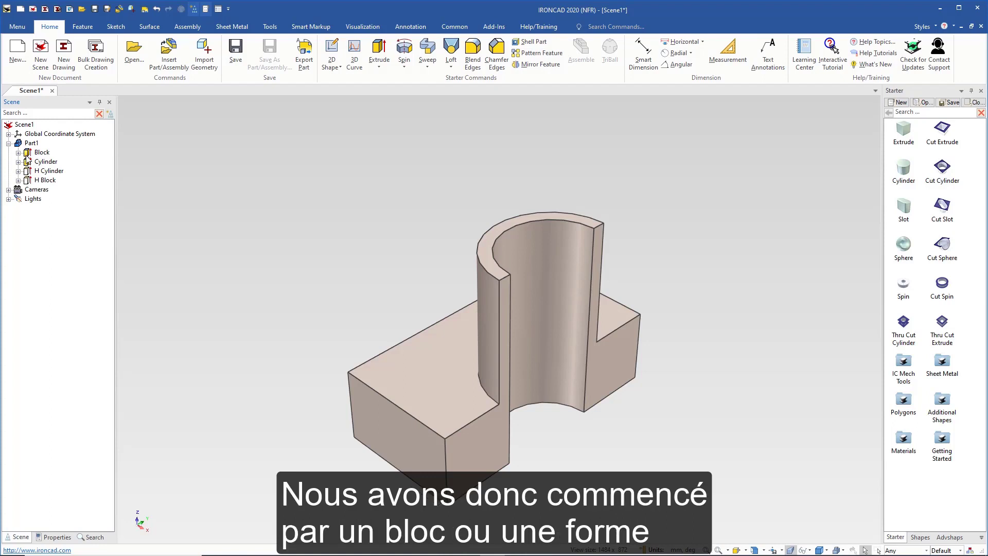
{"action": "left_click", "coordinate": [28, 154]}
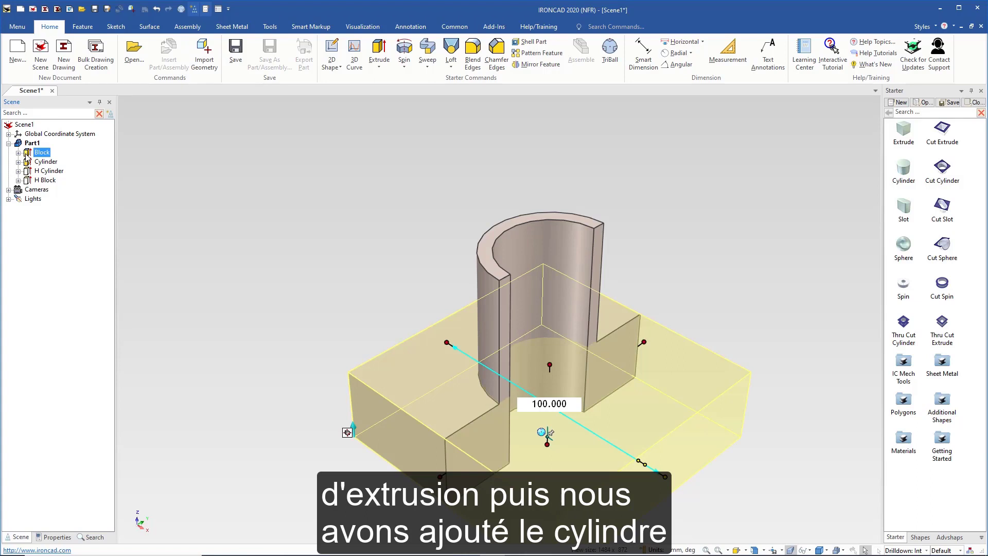
{"action": "left_click", "coordinate": [31, 166]}
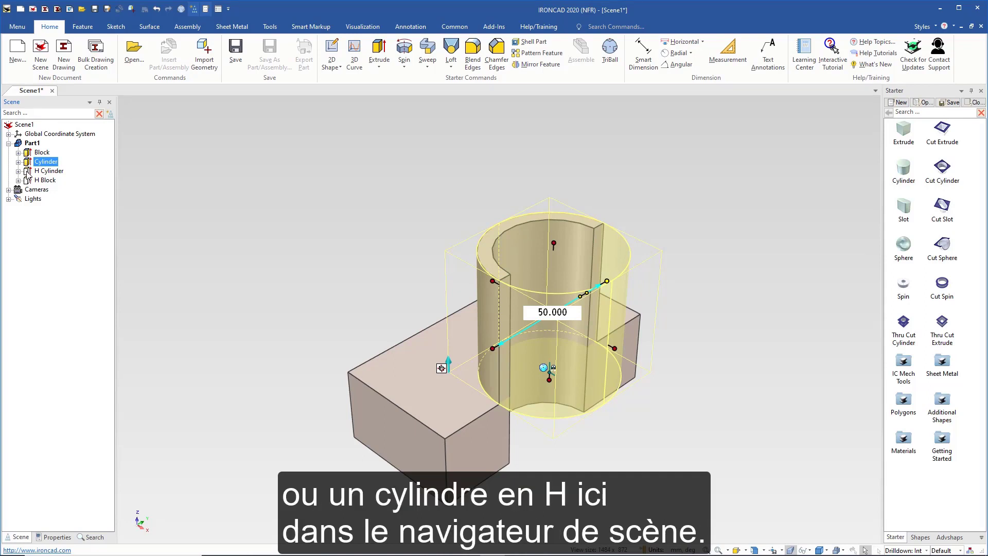
{"action": "left_click", "coordinate": [29, 174]}
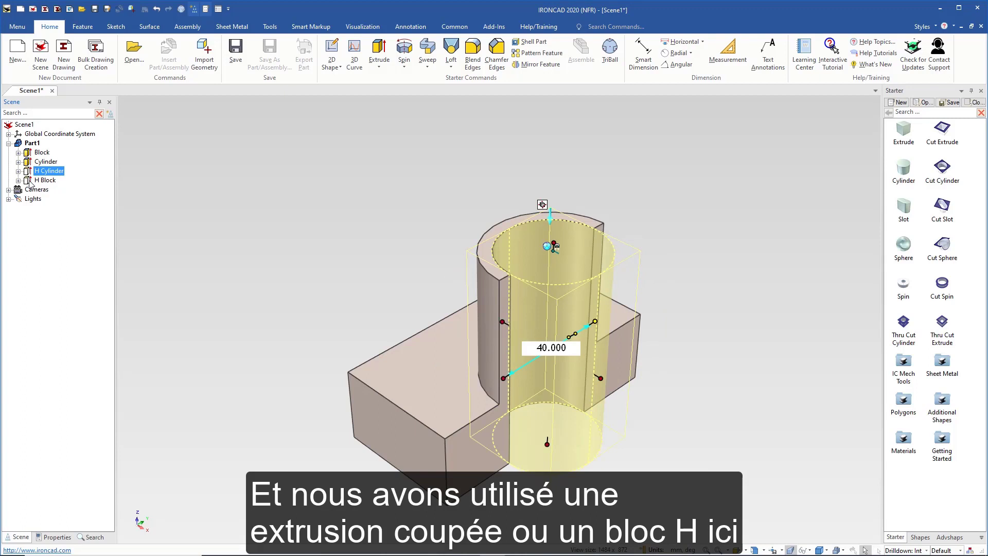
{"action": "left_click", "coordinate": [29, 179]}
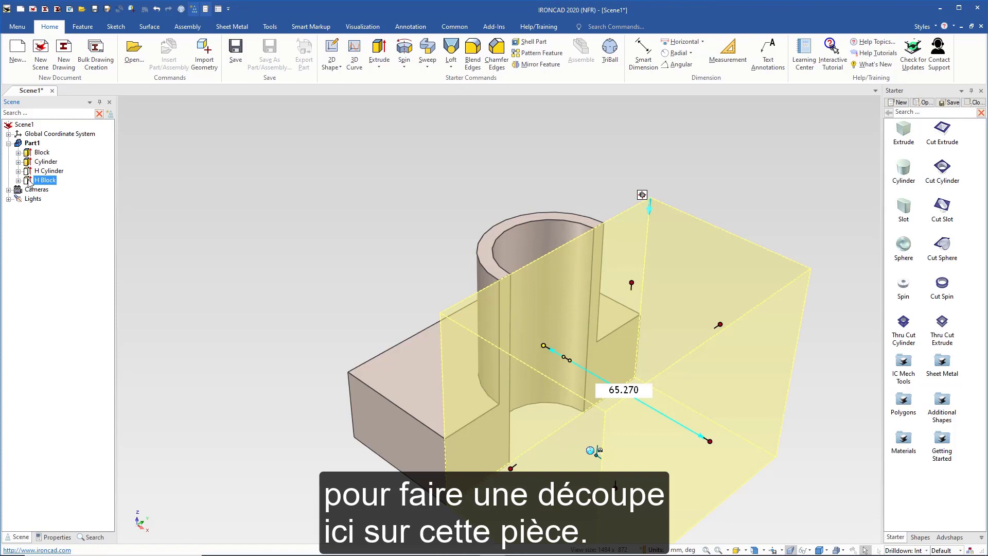
Examine the Block's cross-section in the scene browser, then collapse the part's tree and clear the selection
{"action": "left_click", "coordinate": [18, 153]}
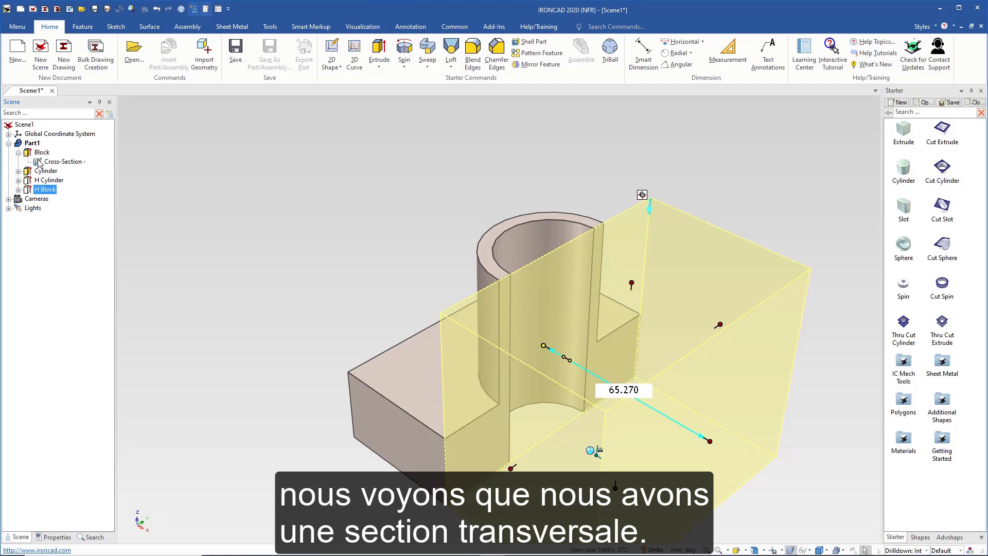
{"action": "left_click", "coordinate": [39, 163]}
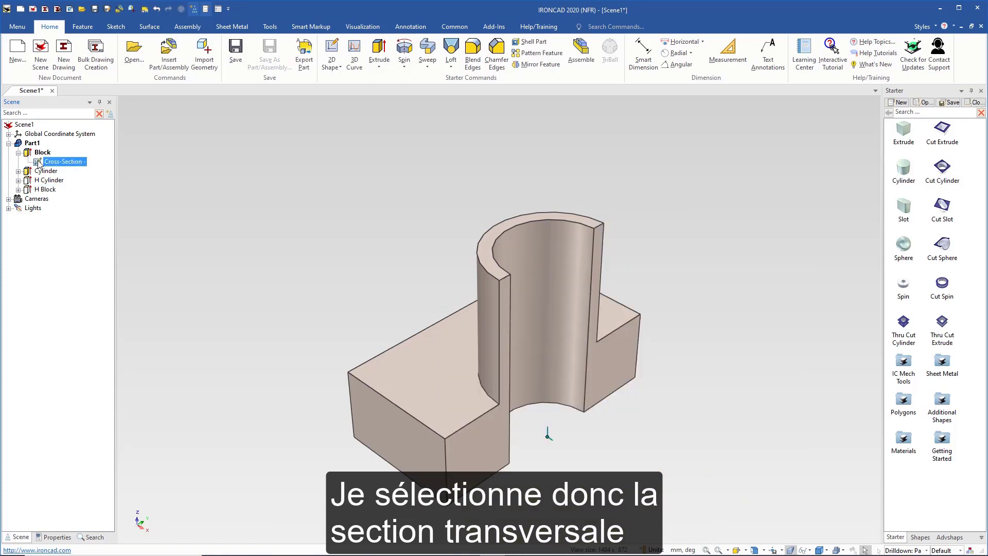
{"action": "mouse_move", "coordinate": [395, 436]}
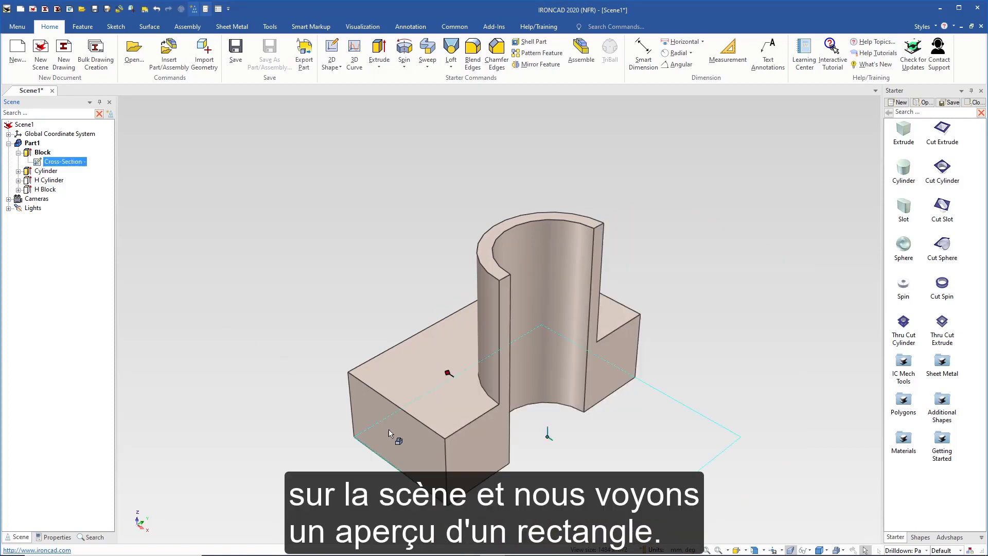
{"action": "middle_click_drag", "start_coordinate": [448, 453], "coordinate": [436, 333], "text": "shift"}
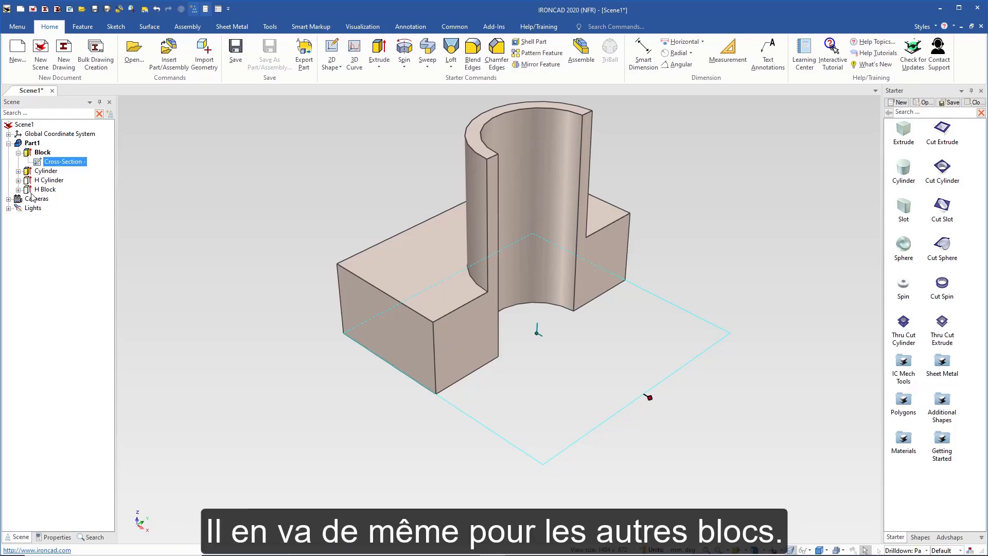
{"action": "left_click", "coordinate": [18, 153]}
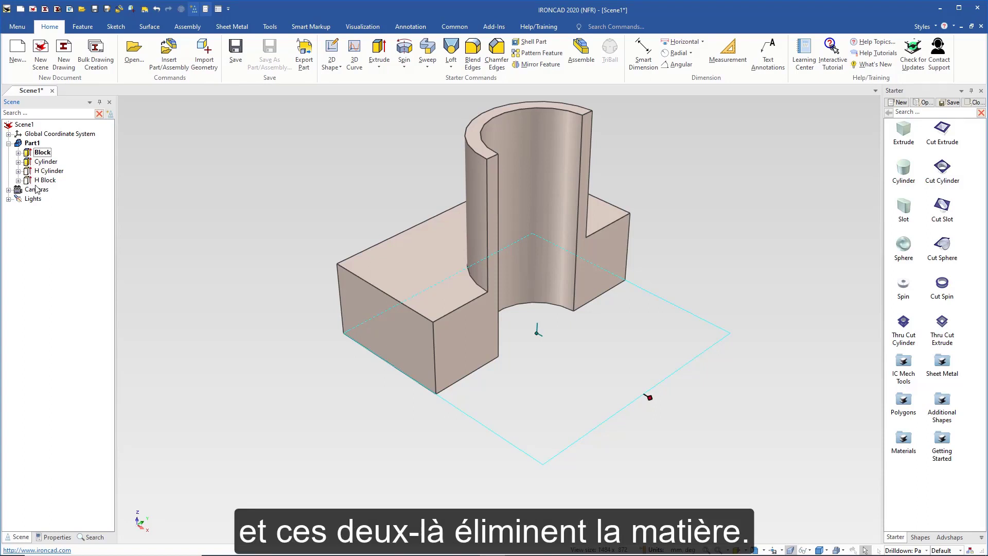
{"action": "left_click", "coordinate": [9, 143]}
{"action": "left_click", "coordinate": [314, 208]}
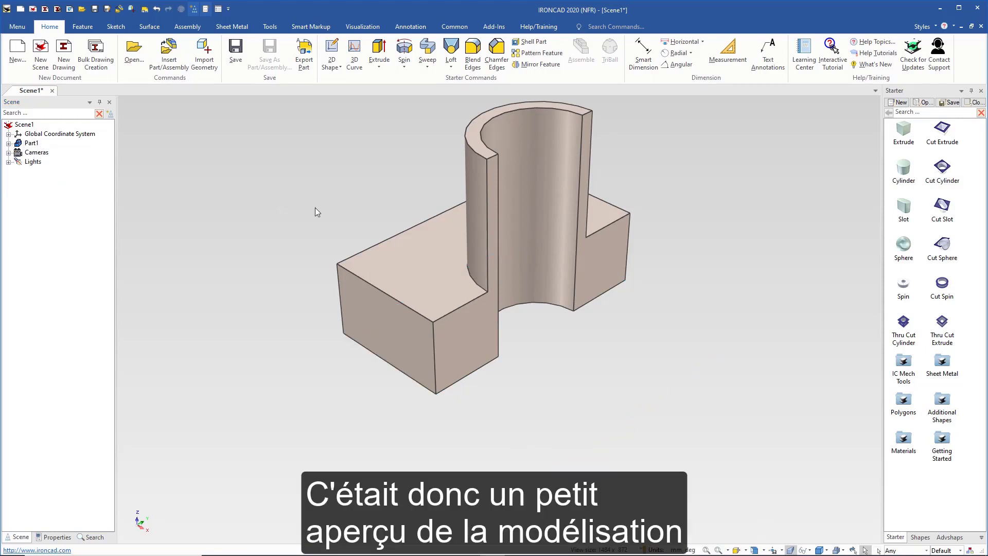